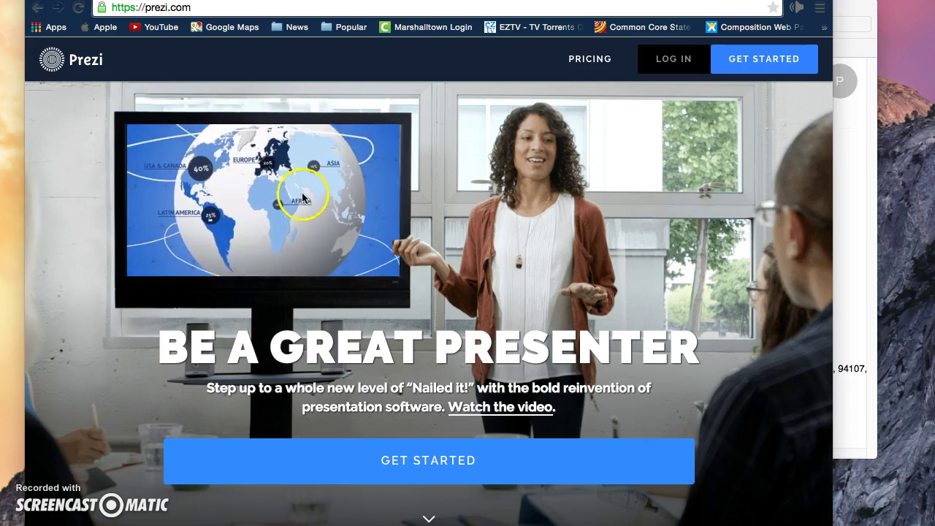
- Open the login page and try to sign in with the account e-mail and password
{"action": "left_click", "coordinate": [677, 62]}
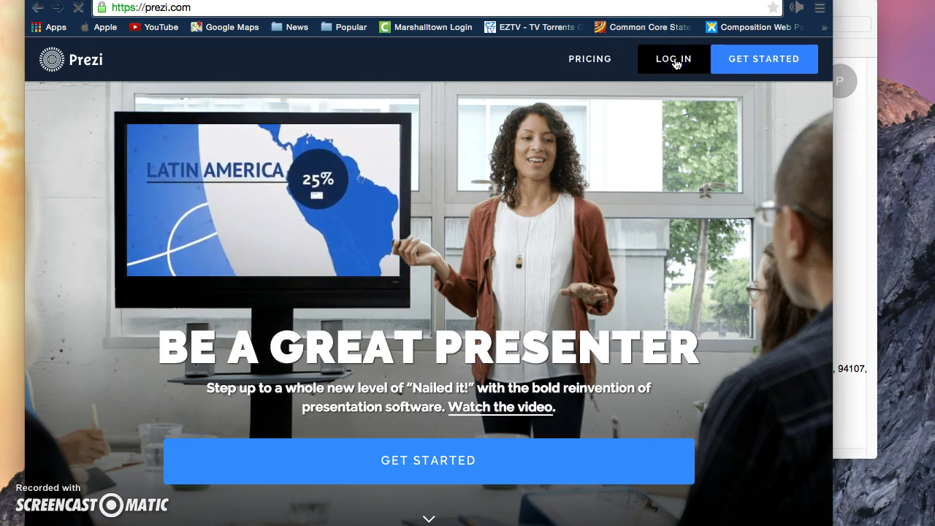
{"action": "type", "text": "ksawer"}
{"action": "key", "text": "Down"}
{"action": "key", "text": "Tab"}
{"action": "type", "text": "•"}
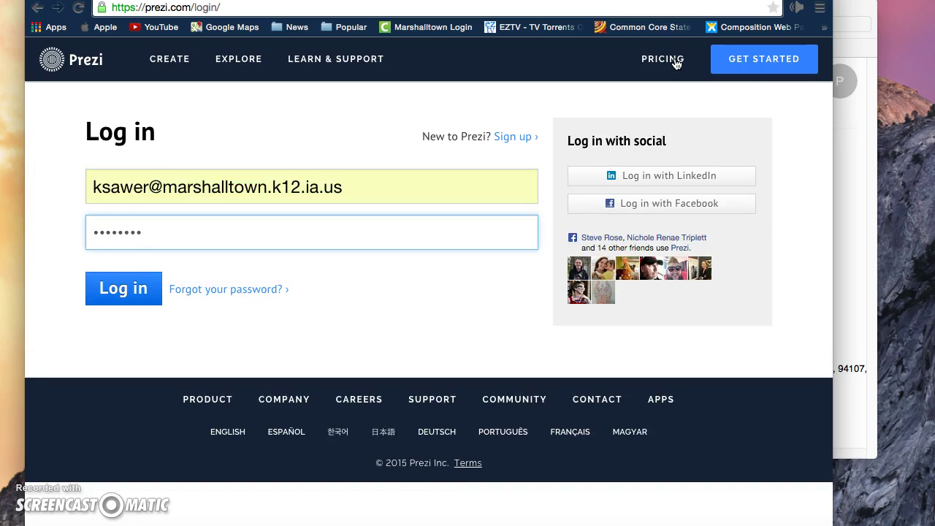
{"action": "key", "text": "Return"}
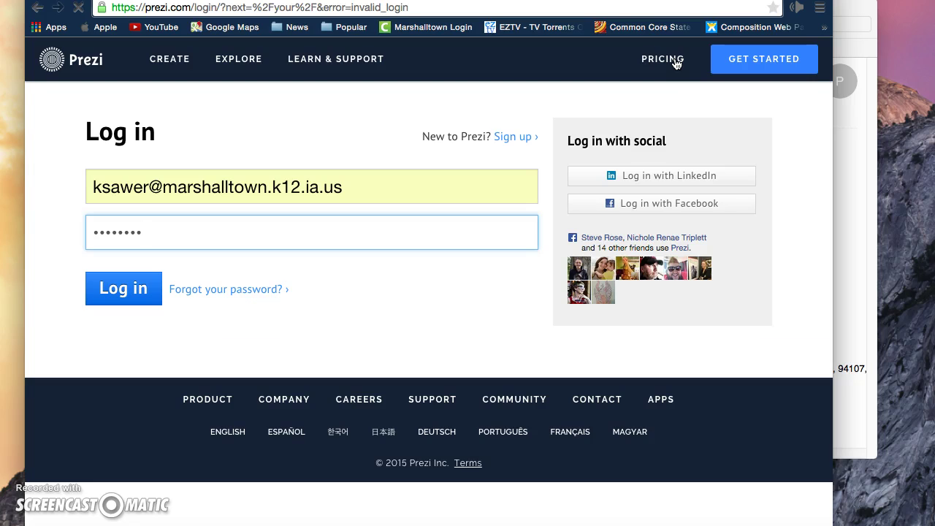
- Re-enter the account e-mail and password on the login form and log in
{"action": "type", "text": "ksawe"}
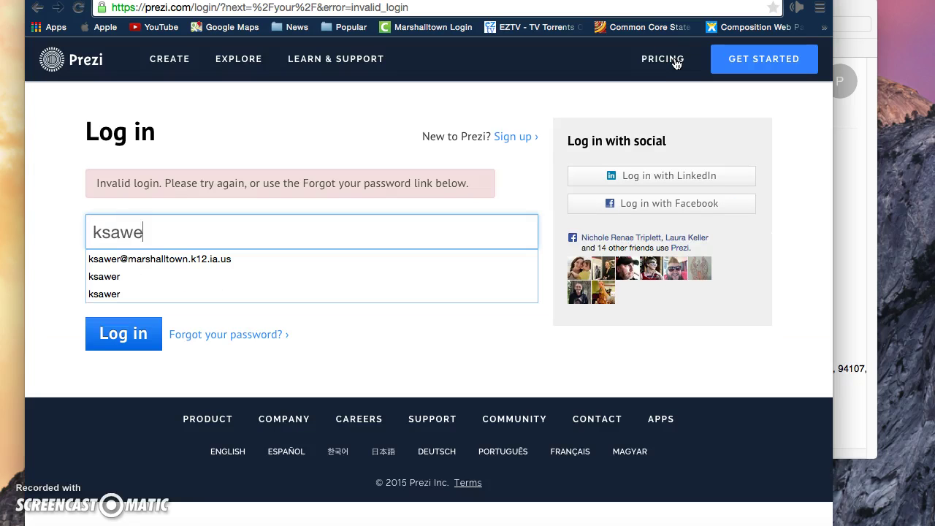
{"action": "key", "text": "Down"}
{"action": "key", "text": "Tab"}
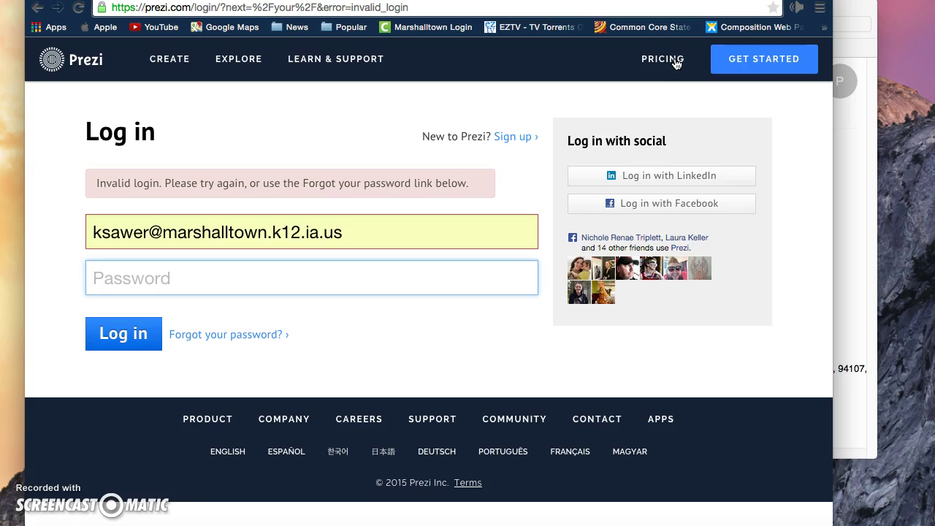
{"action": "type", "text": "•"}
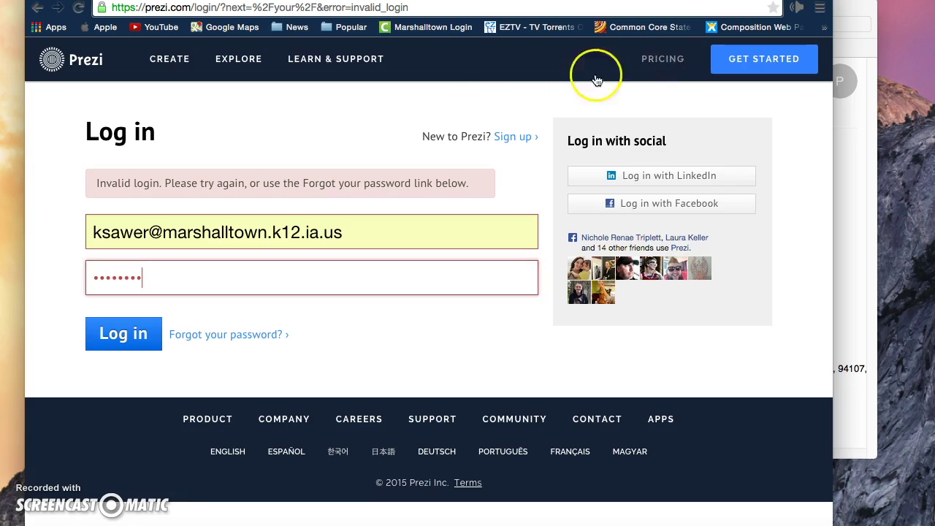
{"action": "left_click", "coordinate": [123, 335]}
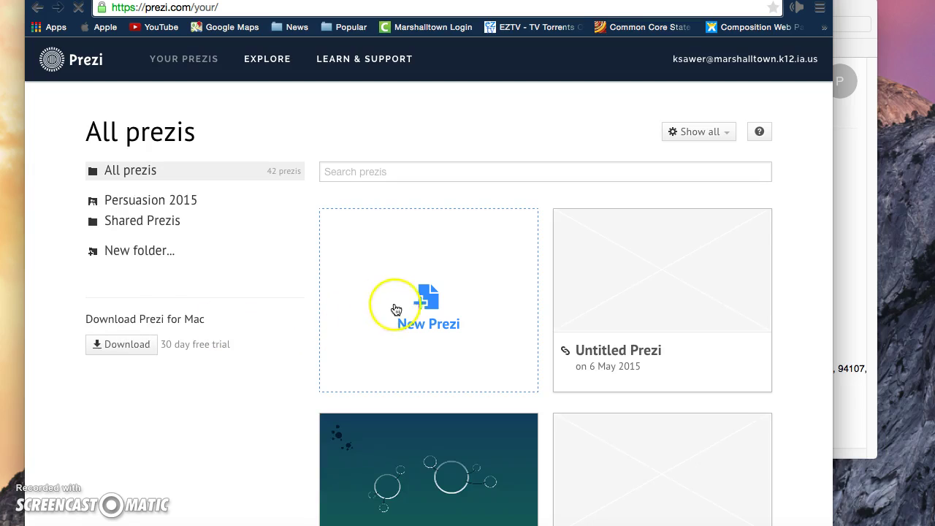
- Create a new prezi from the Organic template in the additional template collection
{"action": "left_click", "coordinate": [421, 313]}
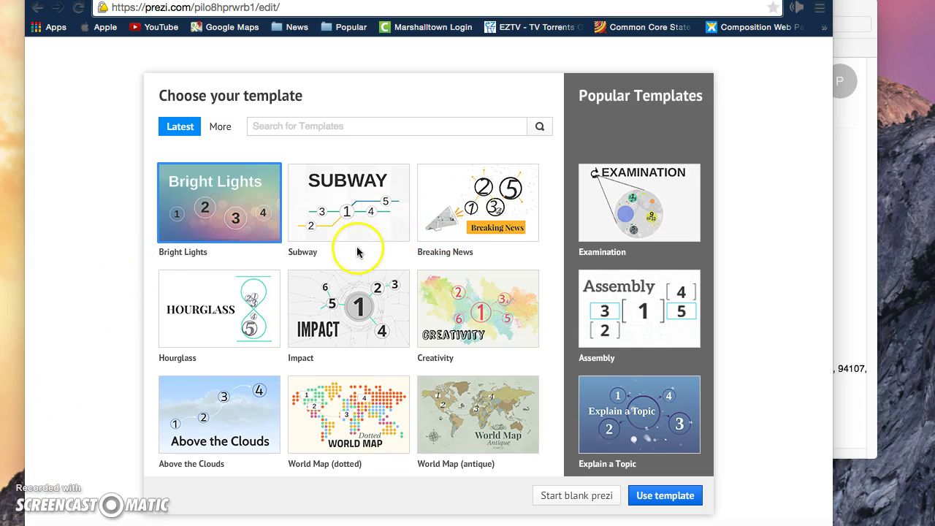
{"action": "left_click", "coordinate": [217, 131]}
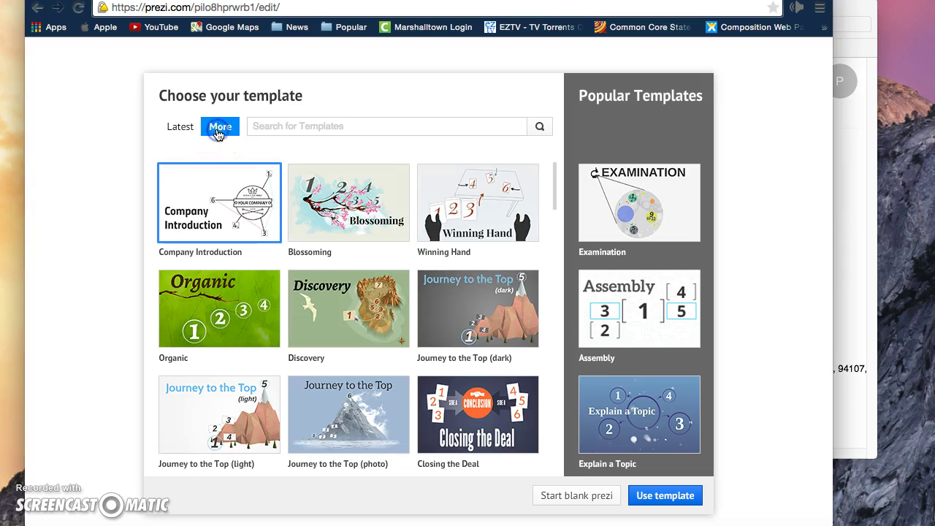
{"action": "left_click", "coordinate": [652, 298]}
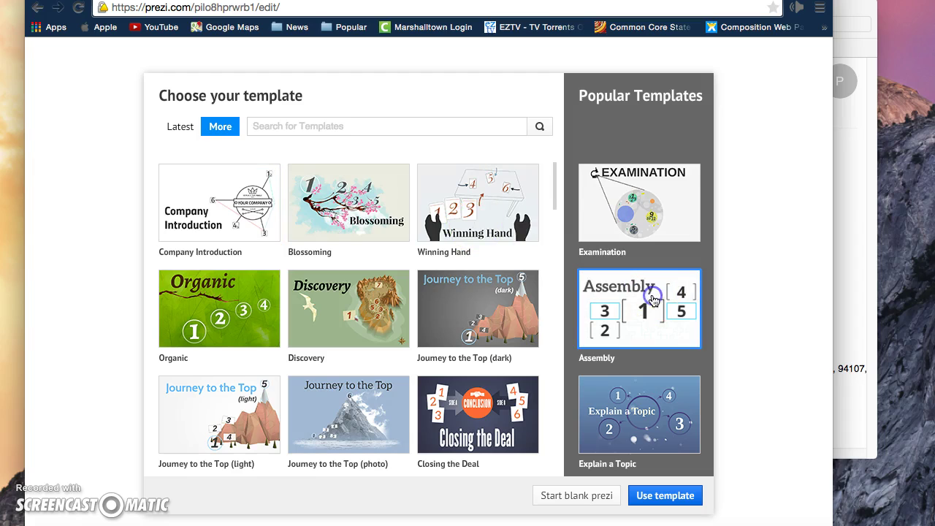
{"action": "left_click", "coordinate": [647, 387]}
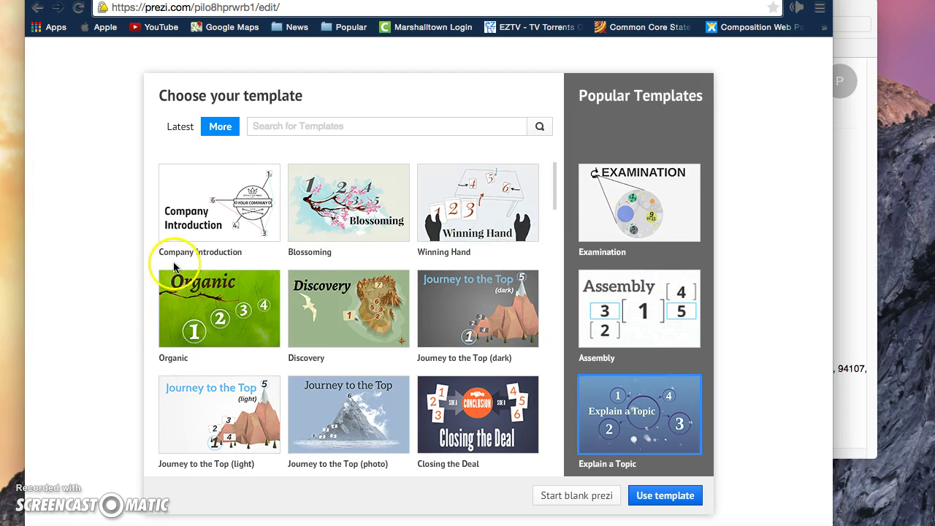
{"action": "left_click", "coordinate": [200, 303]}
{"action": "left_click", "coordinate": [201, 302]}
{"action": "left_click", "coordinate": [628, 497]}
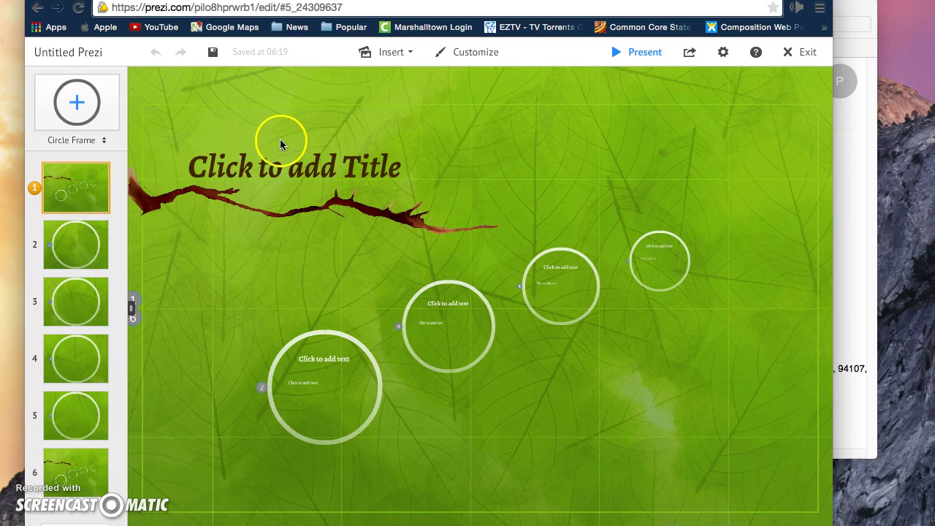
- Enter "Year Round School" as the title on the overview frame
{"action": "left_click", "coordinate": [273, 169]}
{"action": "type", "text": "Y"}
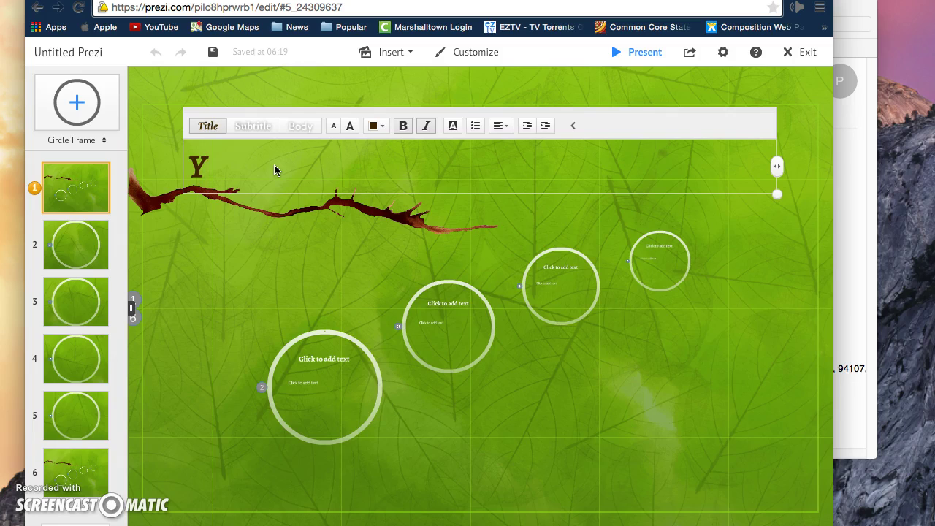
{"action": "type", "text": "ear "}
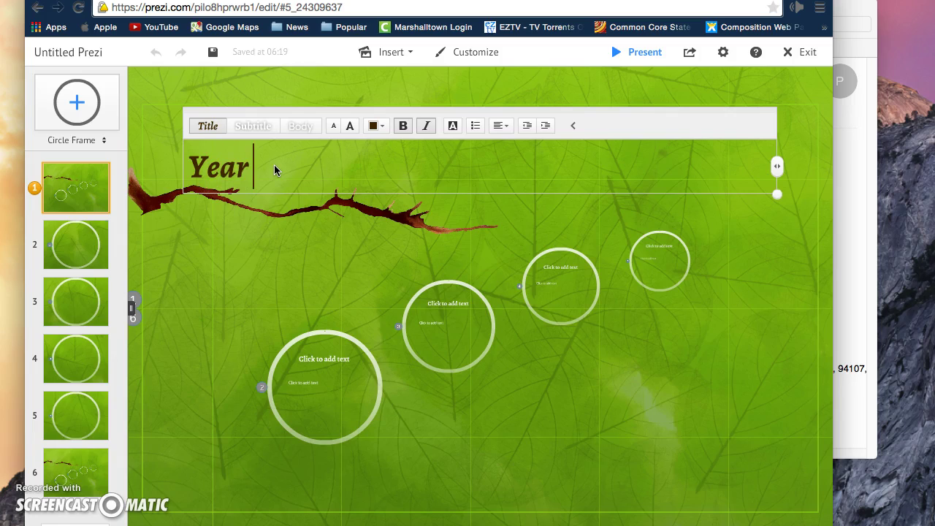
{"action": "type", "text": "Round School"}
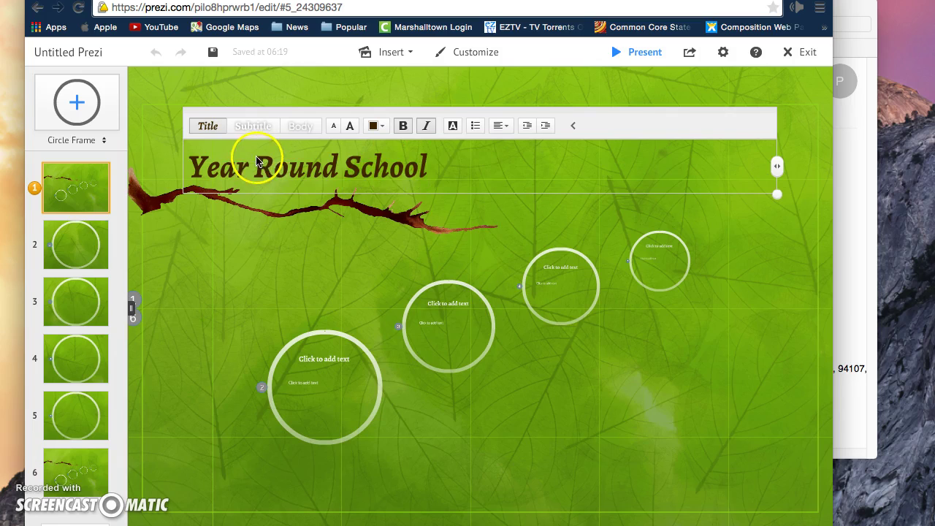
- Enter "Introduction" as the heading of the second frame and clear its empty body text placeholder
{"action": "left_click", "coordinate": [83, 244]}
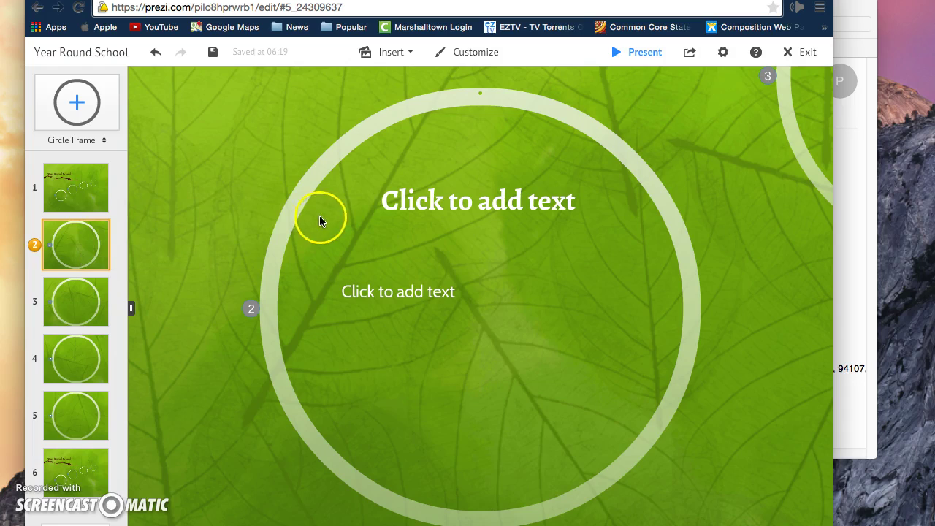
{"action": "left_click", "coordinate": [481, 205]}
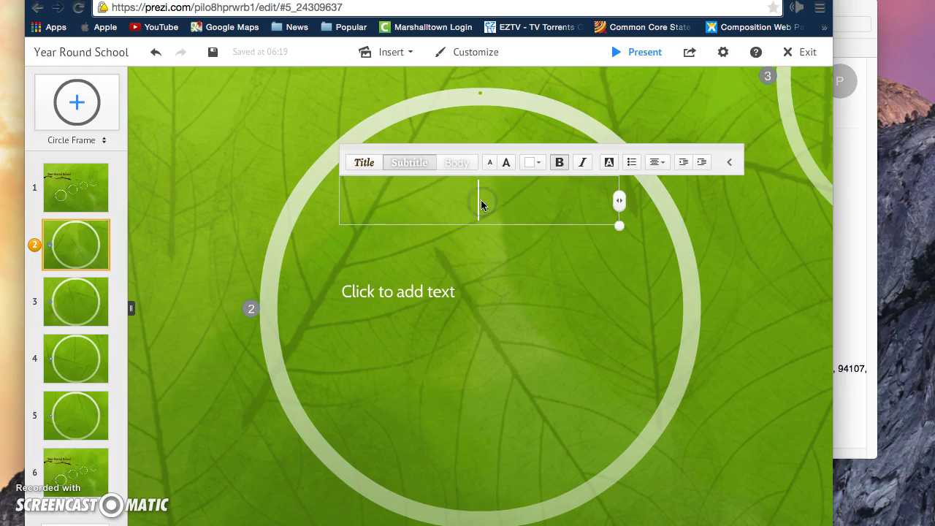
{"action": "type", "text": "Intro"}
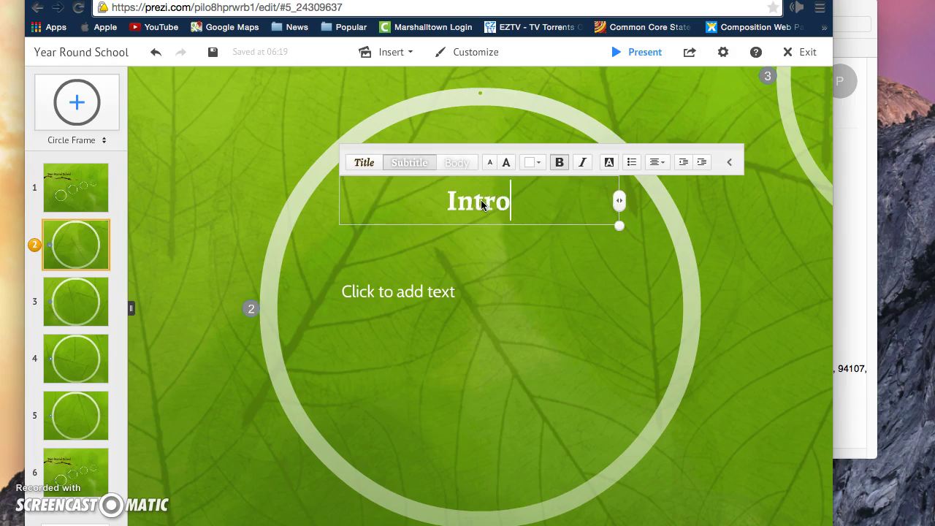
{"action": "type", "text": "duction"}
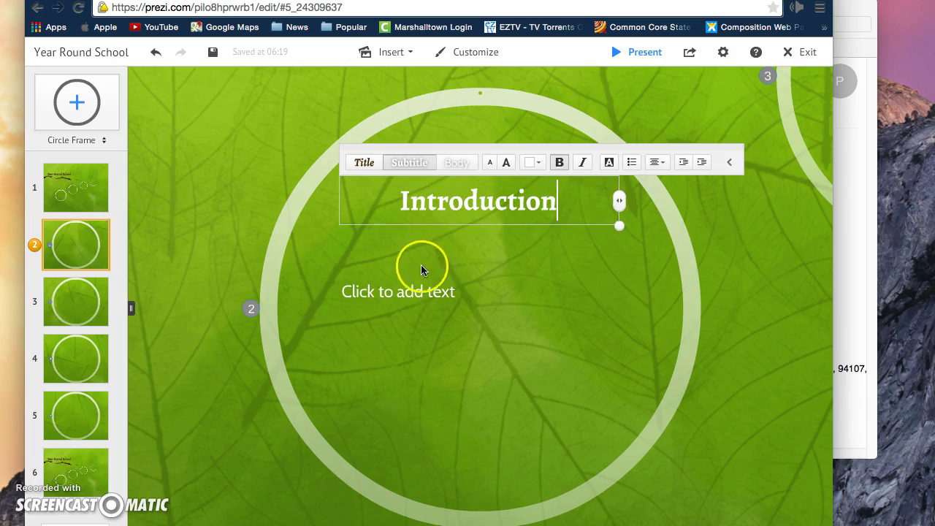
{"action": "left_click", "coordinate": [414, 301]}
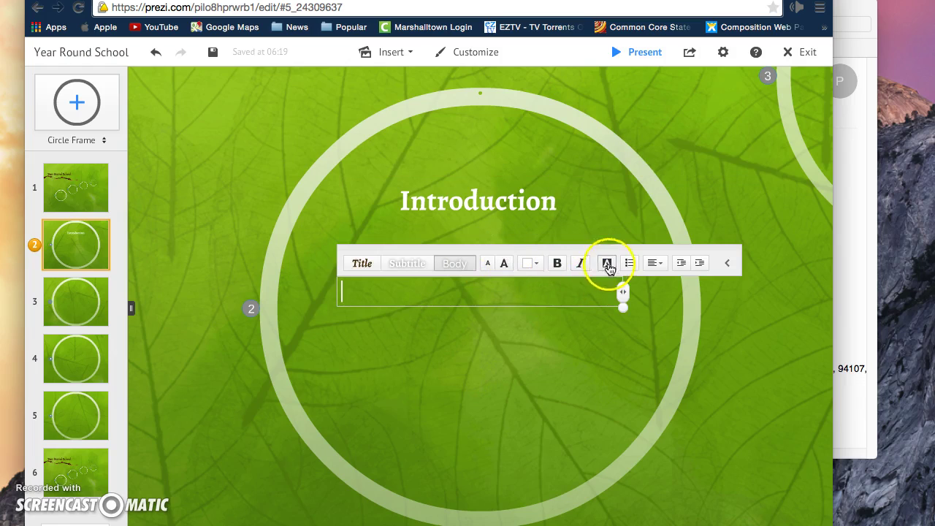
{"action": "left_click", "coordinate": [424, 263]}
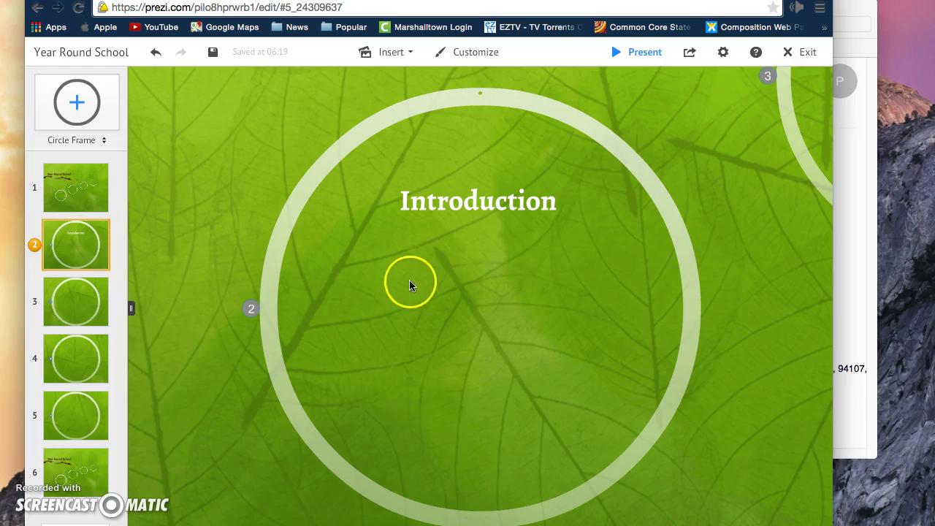
- Search the web for "Students" images to insert into the Introduction frame
{"action": "left_click", "coordinate": [398, 54]}
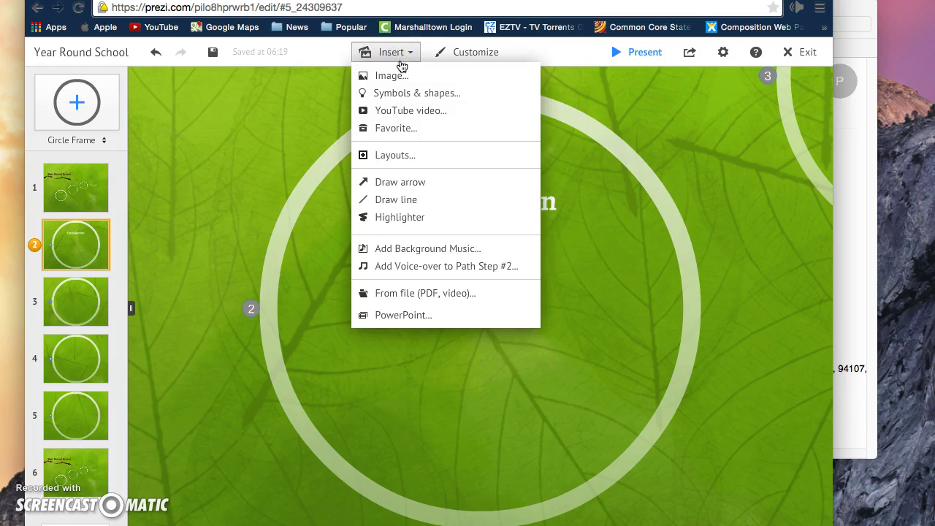
{"action": "left_click", "coordinate": [401, 77]}
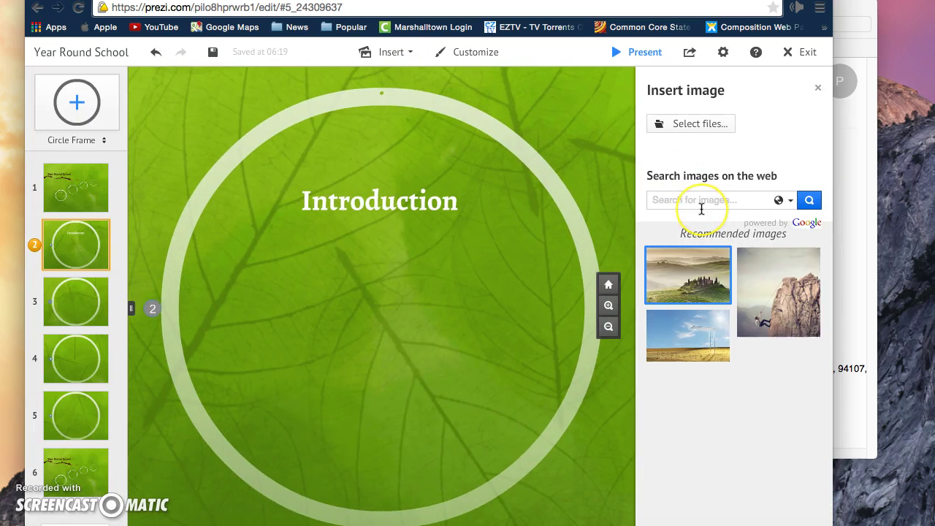
{"action": "left_click", "coordinate": [703, 205]}
{"action": "type", "text": "S"}
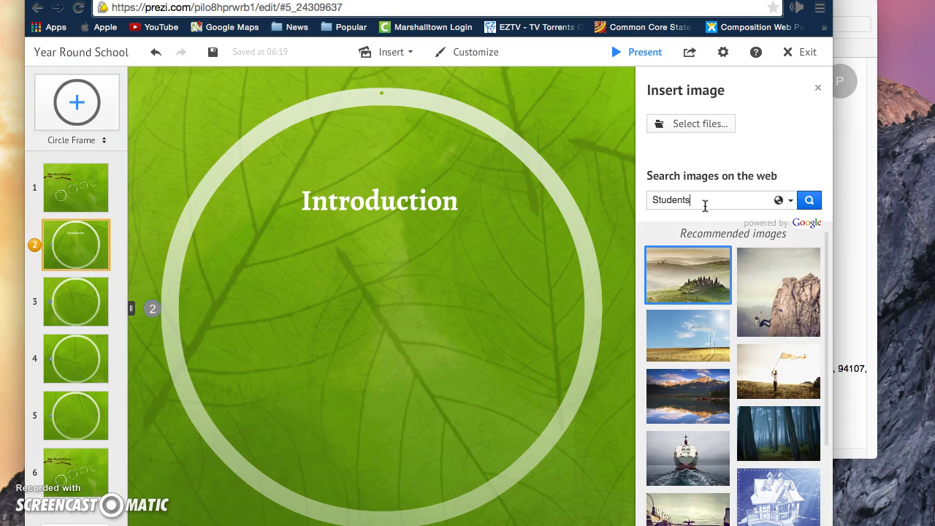
{"action": "type", "text": "tudents"}
{"action": "key", "text": "Return"}
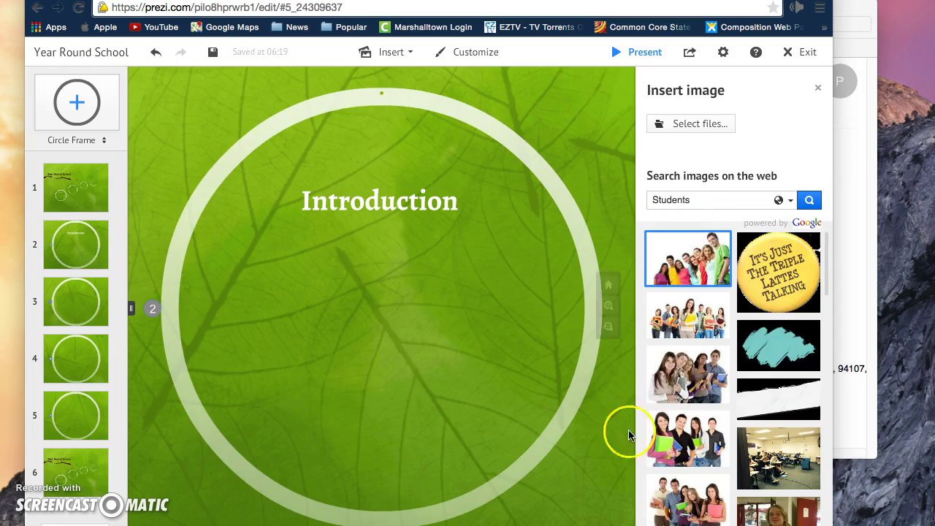
- Insert the group photo of seven students holding books, slightly enlarged, at the left of the circle just below the Introduction heading
{"action": "left_click", "coordinate": [678, 334]}
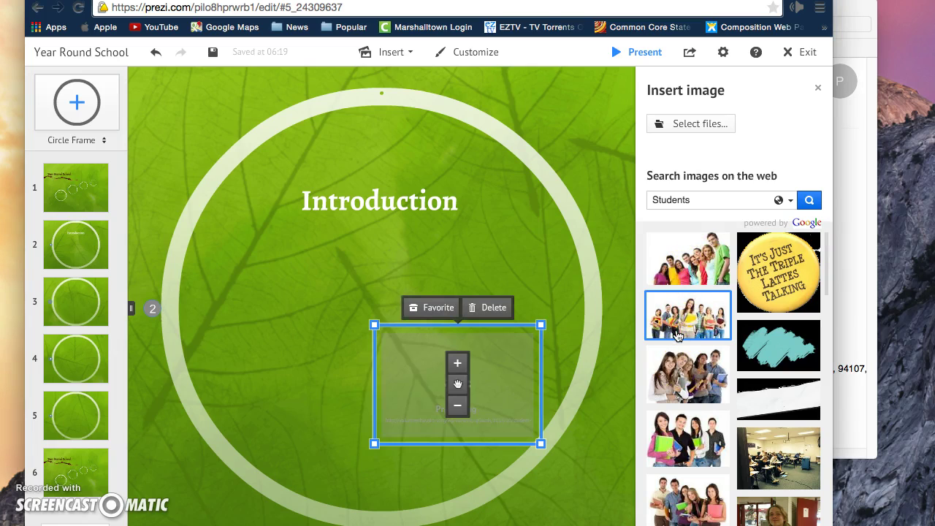
{"action": "left_click", "coordinate": [580, 421]}
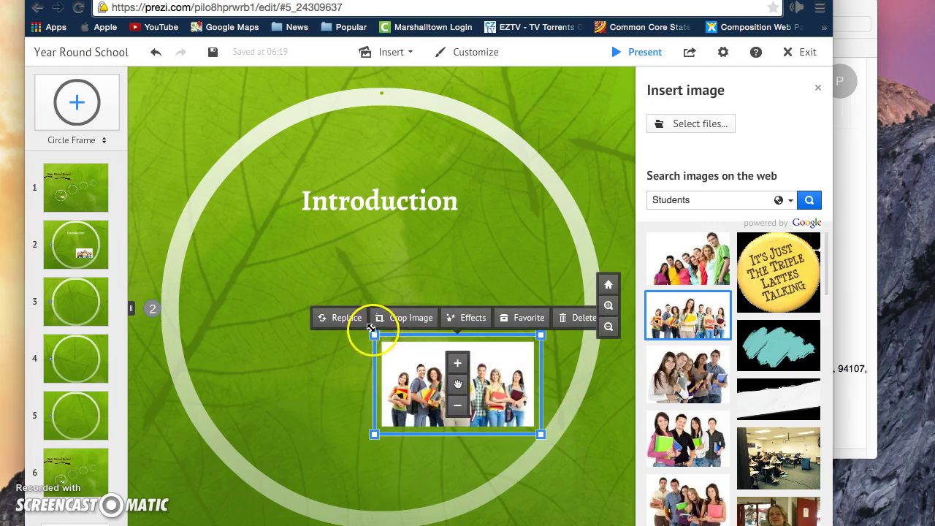
{"action": "left_click_drag", "start_coordinate": [371, 328], "coordinate": [359, 350]}
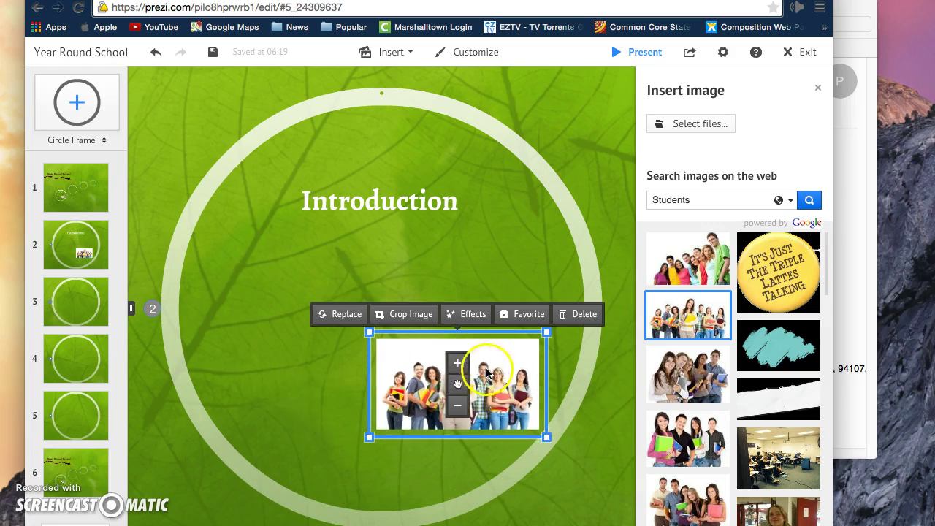
{"action": "left_click_drag", "start_coordinate": [486, 372], "coordinate": [319, 276]}
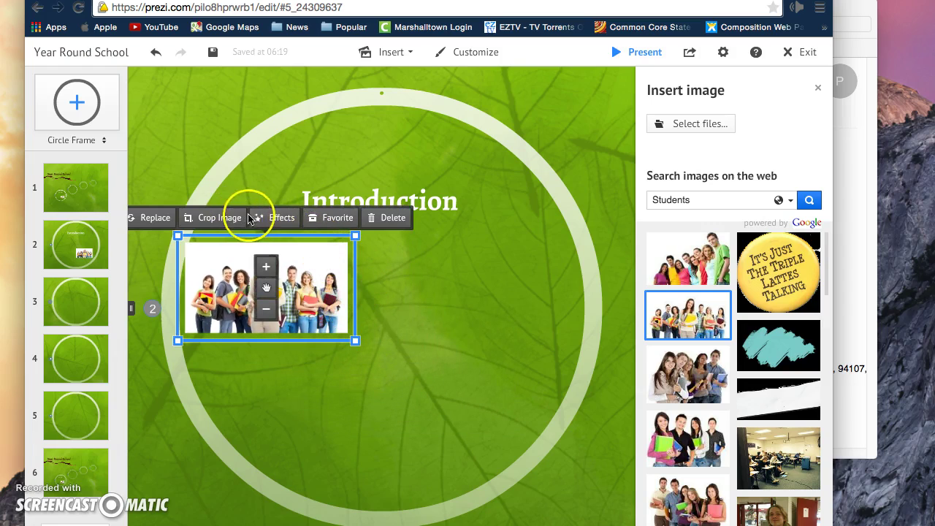
- Look through the Effects, Frames and Enhance options for the students photo, and leave the photo editor without applying any
{"action": "left_click", "coordinate": [276, 217]}
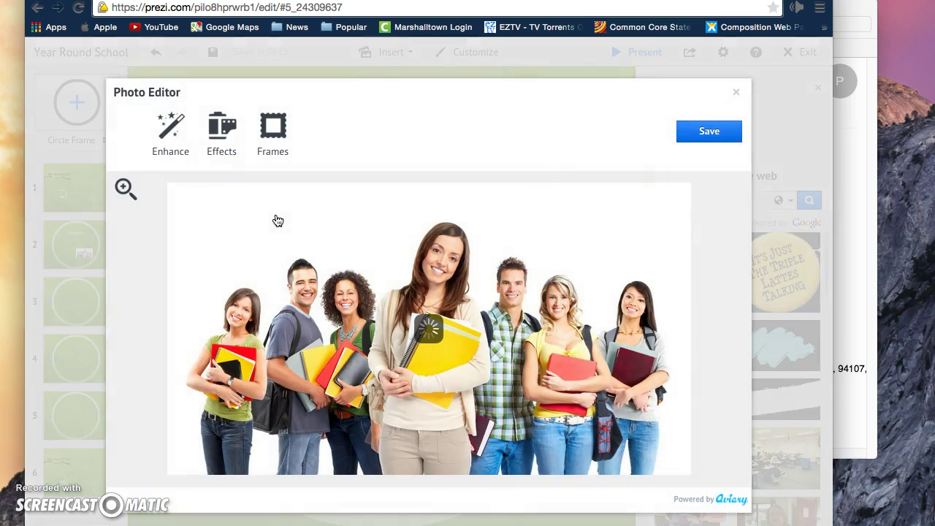
{"action": "left_click", "coordinate": [225, 131]}
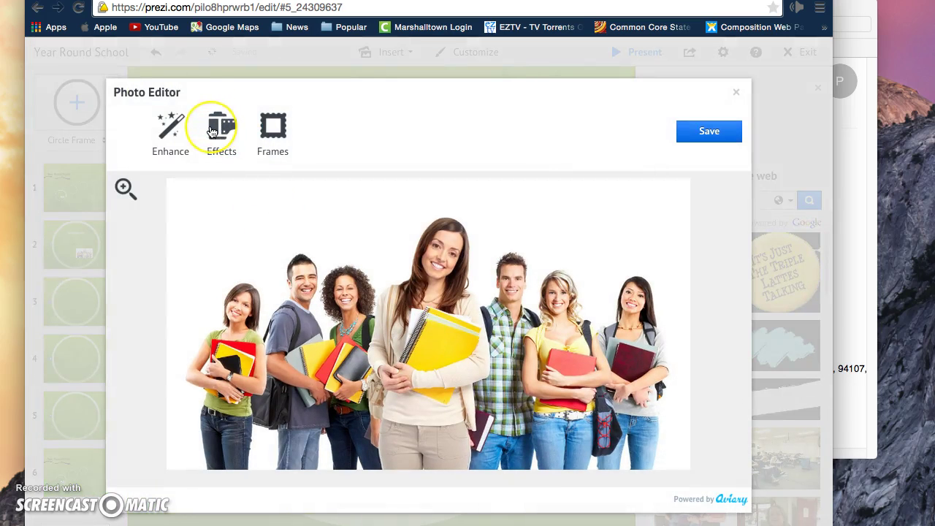
{"action": "left_click", "coordinate": [254, 134]}
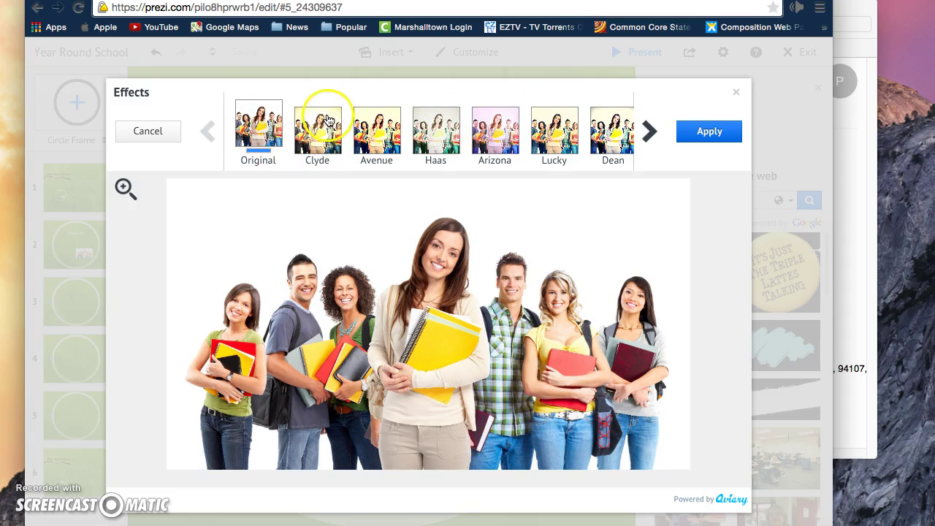
{"action": "left_click", "coordinate": [151, 134]}
{"action": "left_click", "coordinate": [274, 140]}
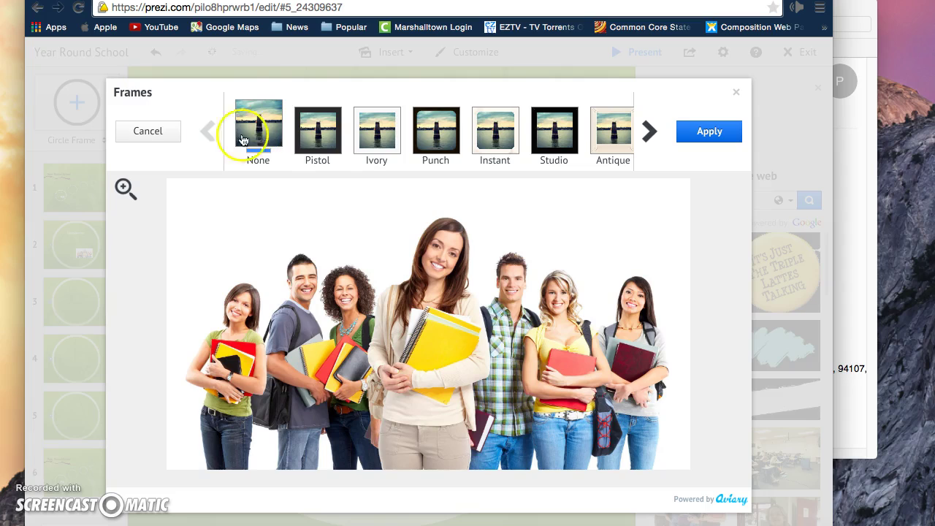
{"action": "left_click", "coordinate": [163, 130]}
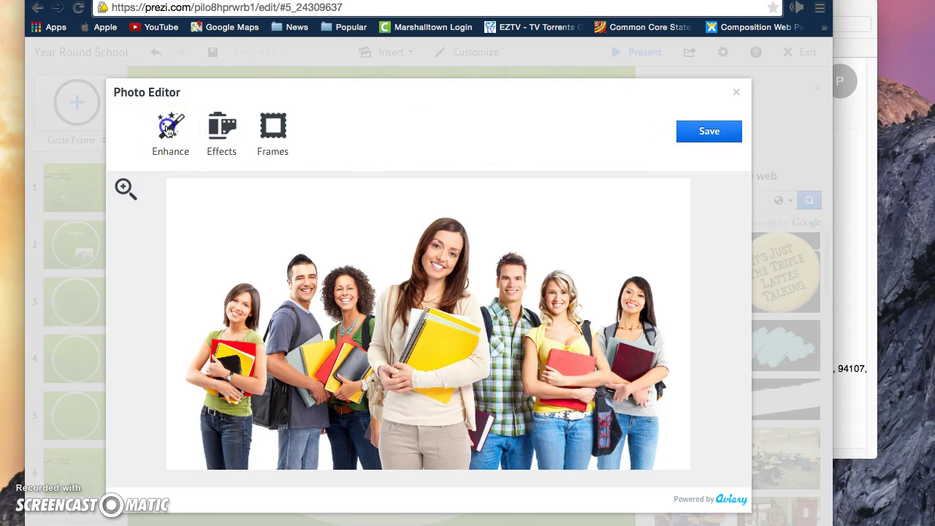
{"action": "left_click", "coordinate": [168, 130]}
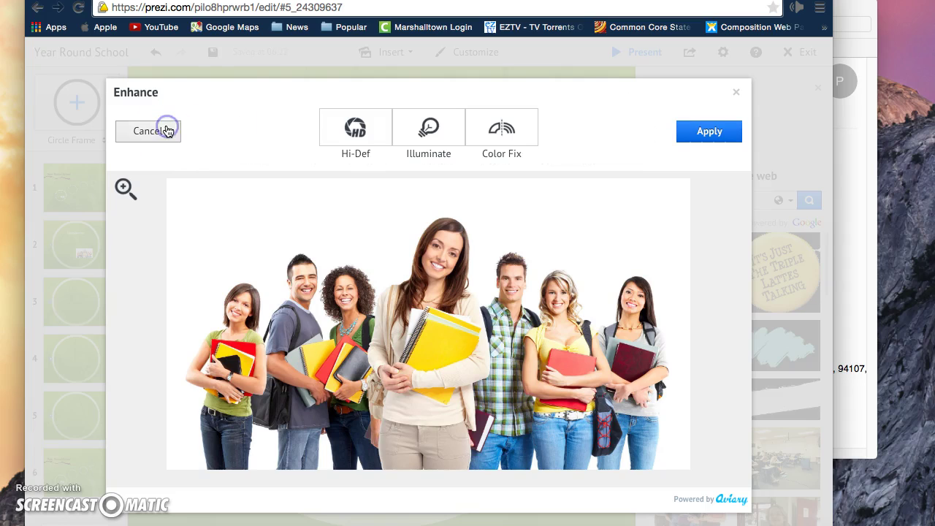
{"action": "left_click", "coordinate": [736, 94]}
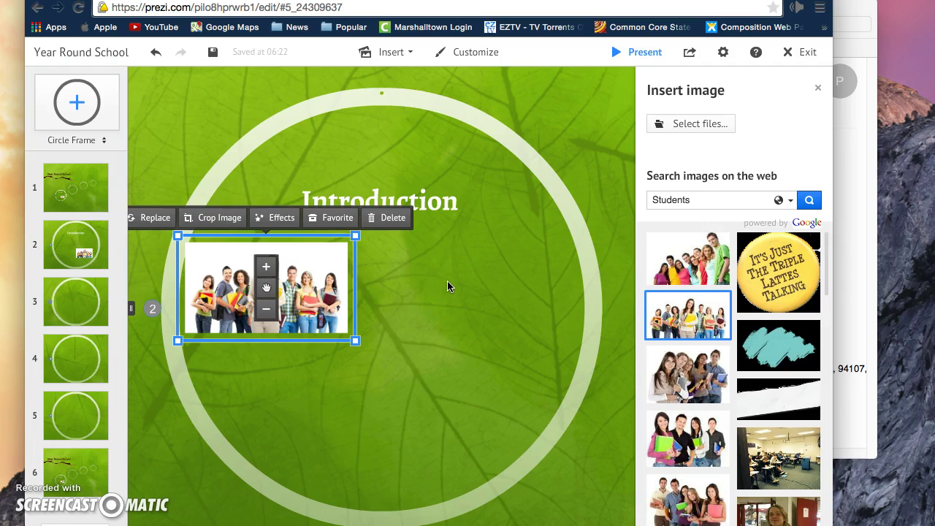
- Enter "Thesis" as the heading of the third frame
{"action": "left_click", "coordinate": [79, 305]}
{"action": "left_click", "coordinate": [73, 313]}
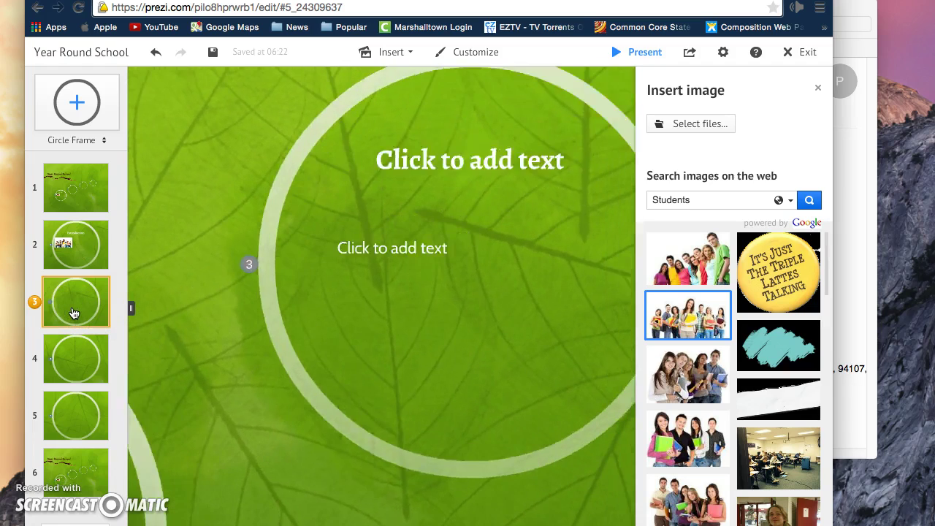
{"action": "left_click", "coordinate": [429, 261]}
{"action": "left_click", "coordinate": [406, 197]}
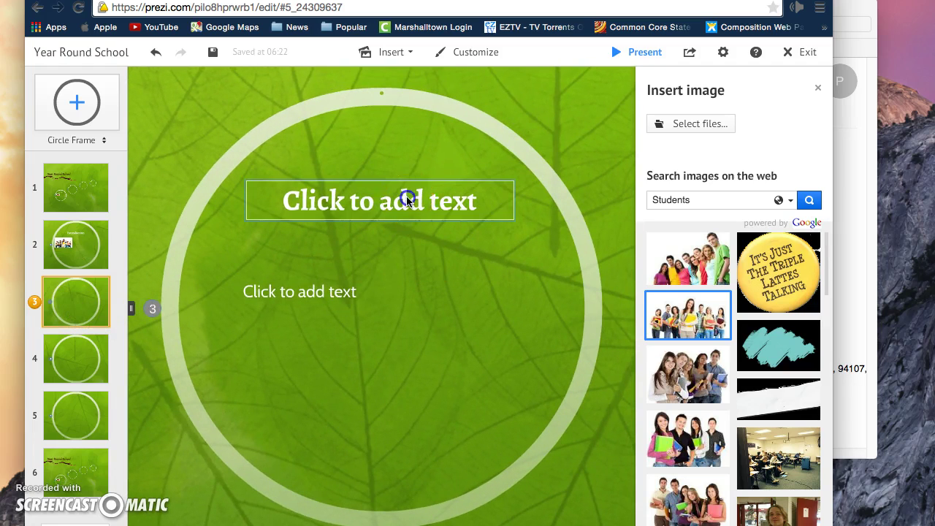
{"action": "type", "text": "Thesis"}
- Enter the Thesis body text "Schools should switch to year round schools because it helps struggling students, allows for more frequent breaks, and increases knowledge retention."
{"action": "left_click", "coordinate": [355, 230]}
{"action": "left_click", "coordinate": [317, 309]}
{"action": "left_click", "coordinate": [314, 295]}
{"action": "type", "text": "Schools should swith to year round"}
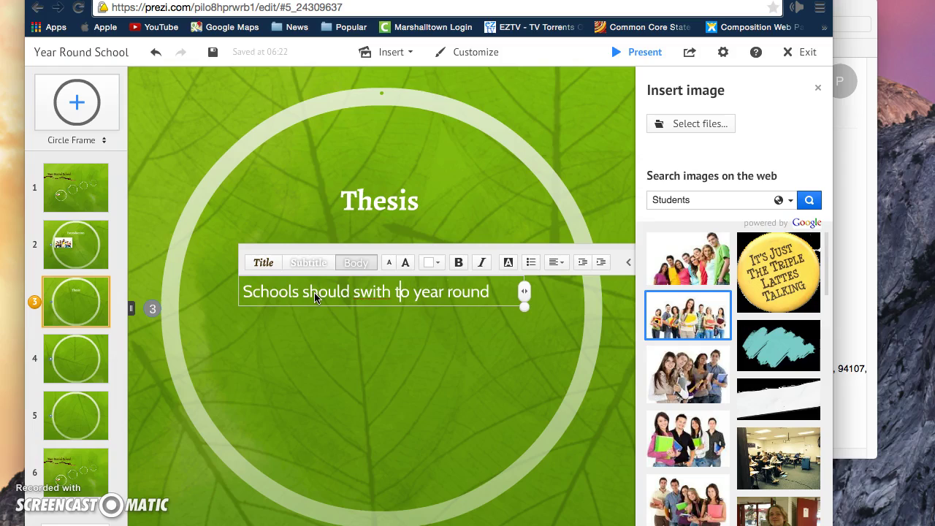
{"action": "type", "text": "c"}
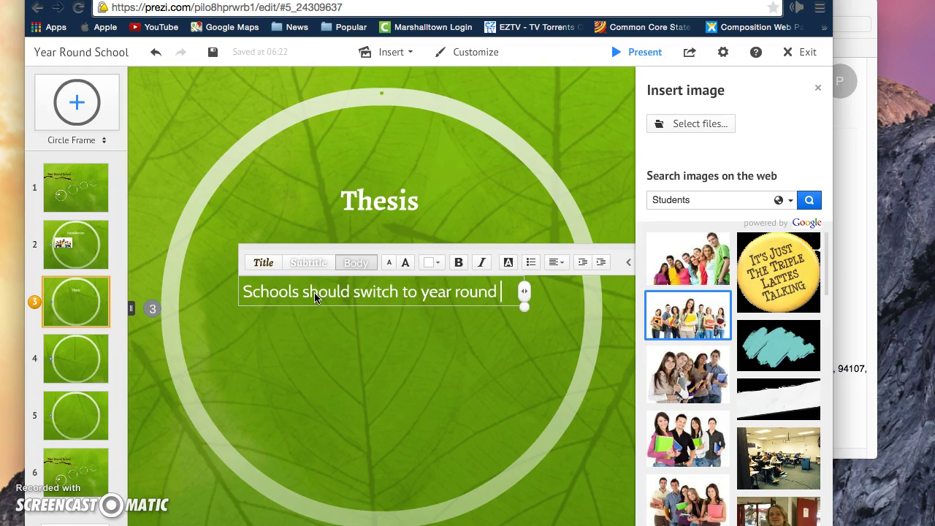
{"action": "type", "text": "cho"}
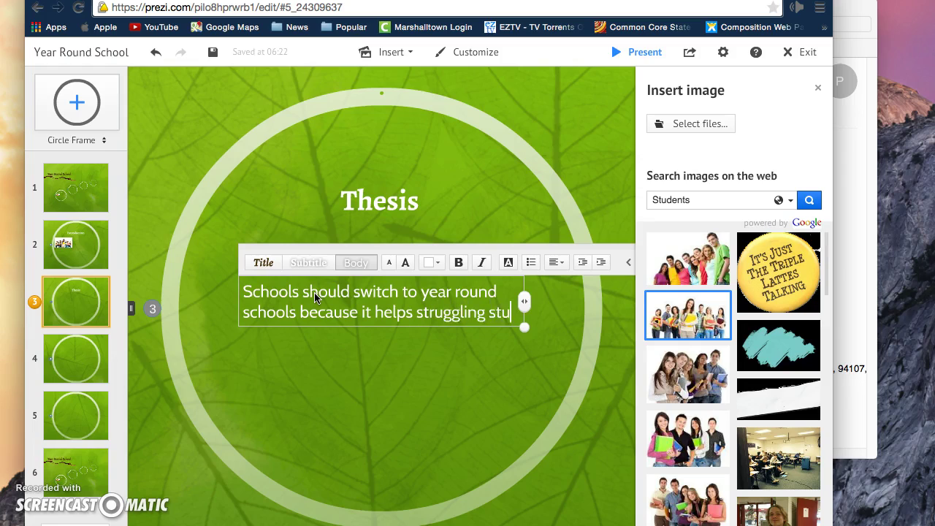
{"action": "type", "text": "dents, allows for more freq"}
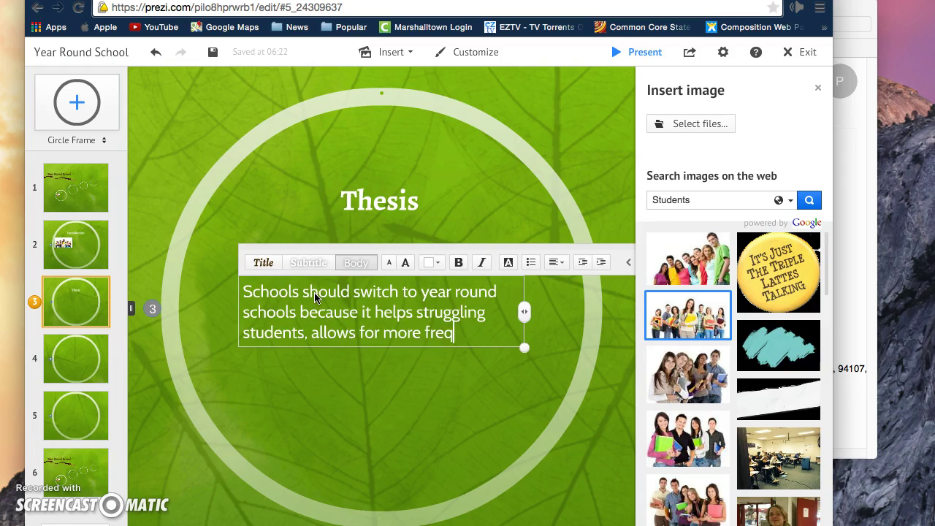
{"action": "type", "text": "uent breaks, and increases kn"}
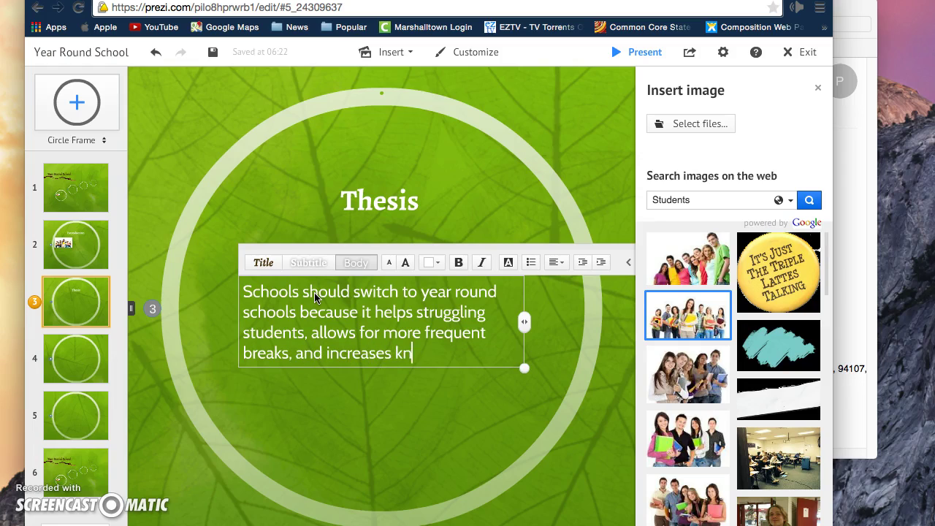
{"action": "type", "text": "owledge retention."}
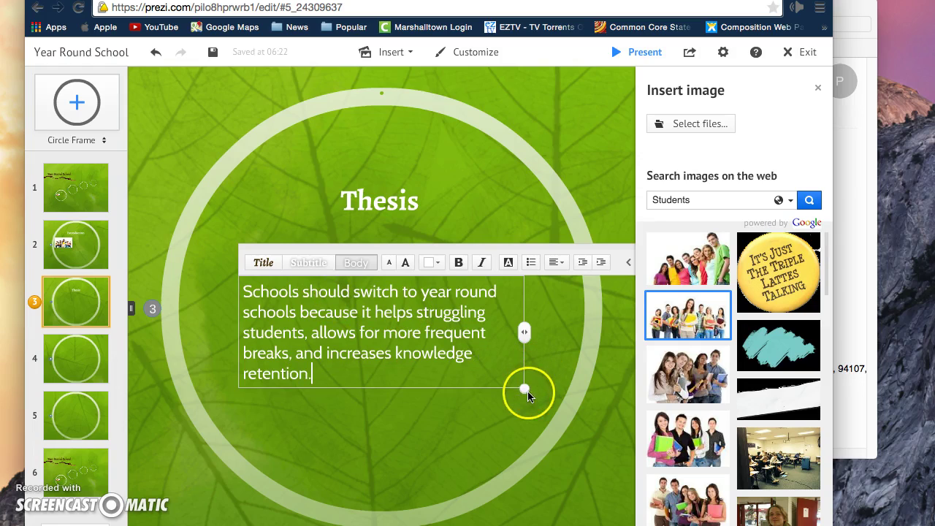
- Enlarge the thesis paragraph to span the circle's width and move it up and left beneath the Thesis heading
{"action": "left_click_drag", "start_coordinate": [524, 389], "coordinate": [661, 476]}
{"action": "left_click_drag", "start_coordinate": [448, 309], "coordinate": [417, 276]}
{"action": "scroll", "coordinate": [389, 278], "scroll_direction": "up", "scroll_amount": 3}
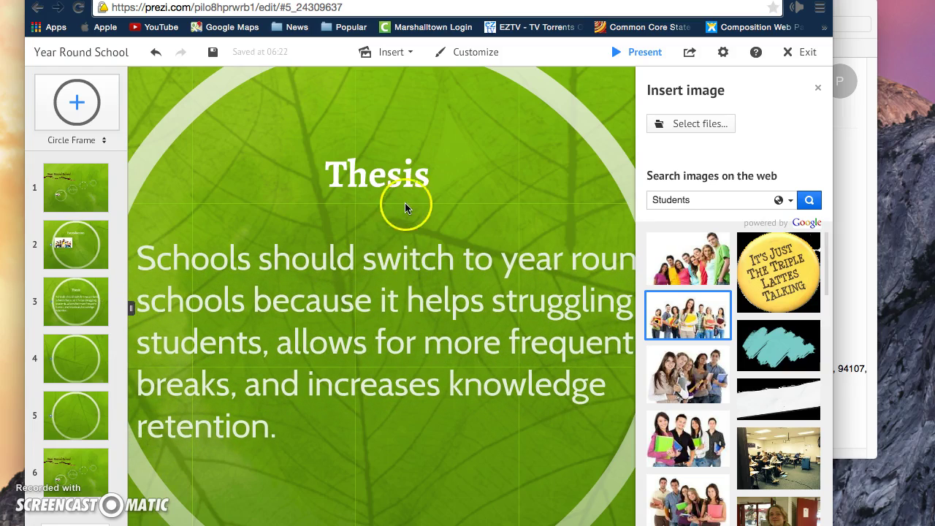
{"action": "left_click", "coordinate": [369, 174]}
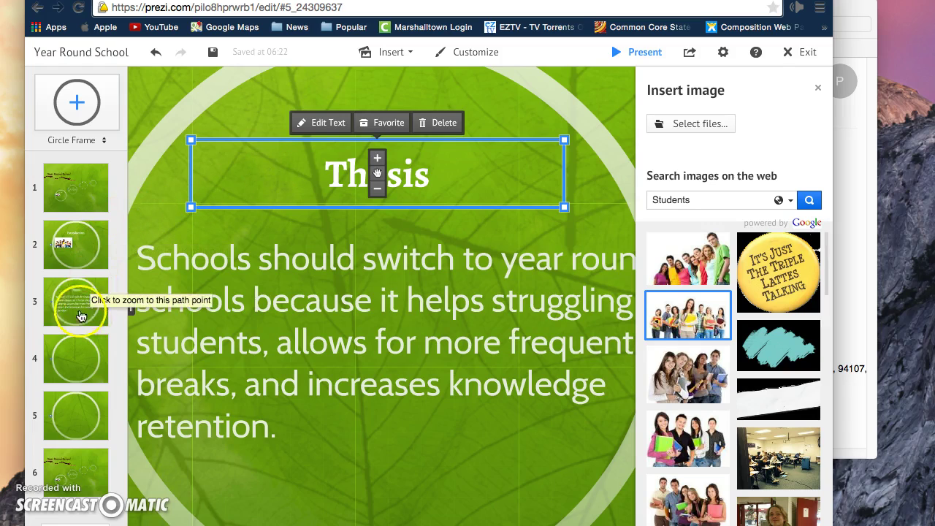
{"action": "left_click", "coordinate": [80, 316]}
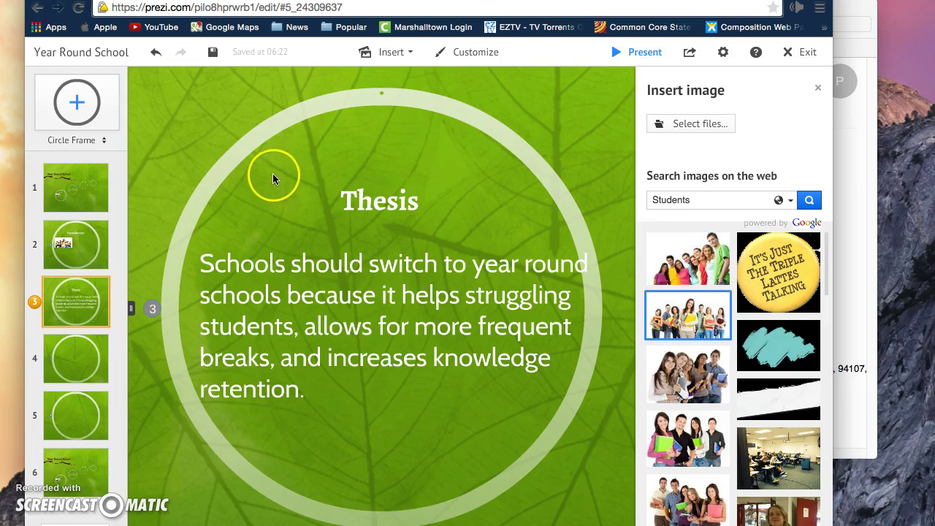
{"action": "left_click", "coordinate": [378, 203]}
{"action": "left_click", "coordinate": [376, 200]}
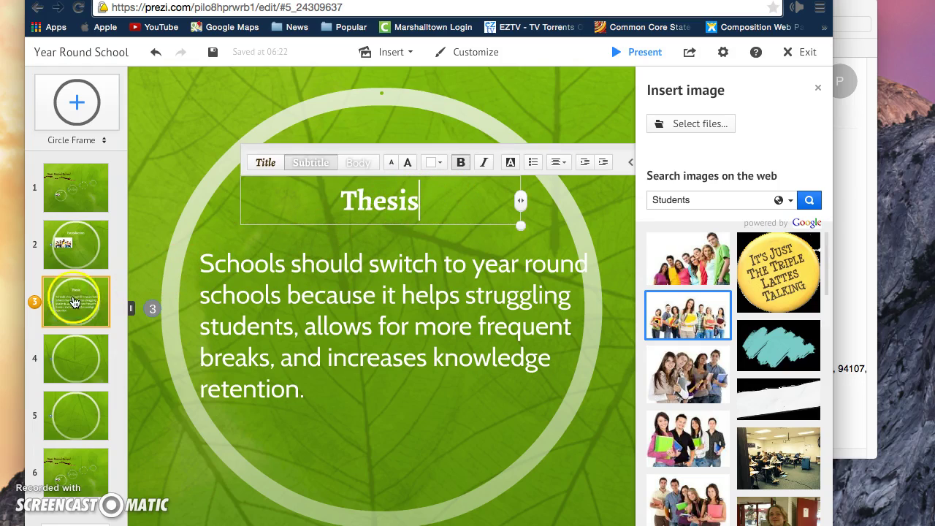
{"action": "mouse_move", "coordinate": [35, 301]}
{"action": "left_mouse_down"}
{"action": "mouse_move", "coordinate": [24, 294]}
{"action": "mouse_move", "coordinate": [30, 298]}
{"action": "left_mouse_up"}
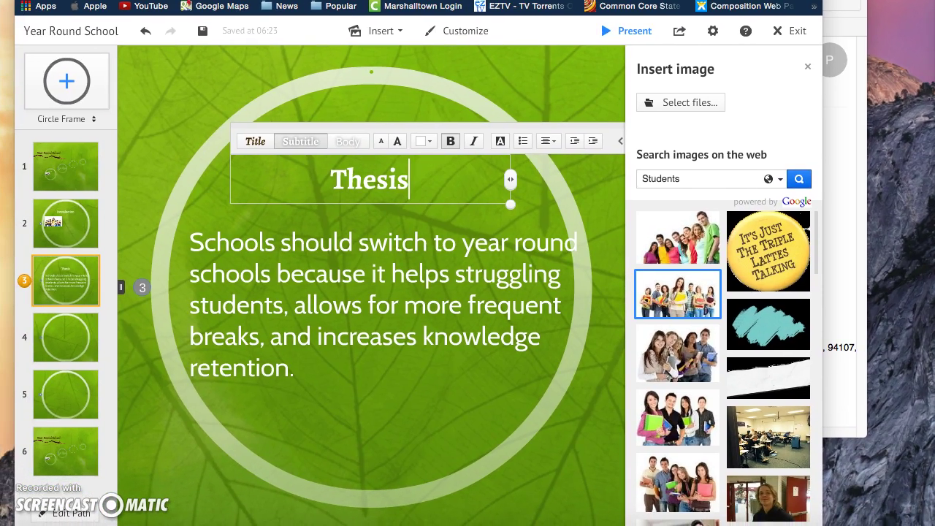
- Edit the path so that step 3 targets the Thesis heading and step 4 targets the thesis paragraph
{"action": "left_click", "coordinate": [64, 514]}
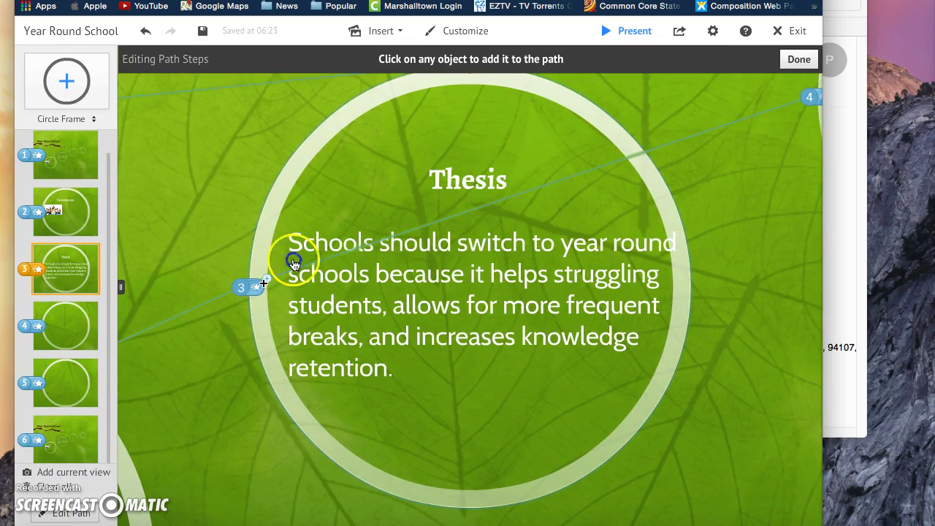
{"action": "left_click", "coordinate": [428, 188]}
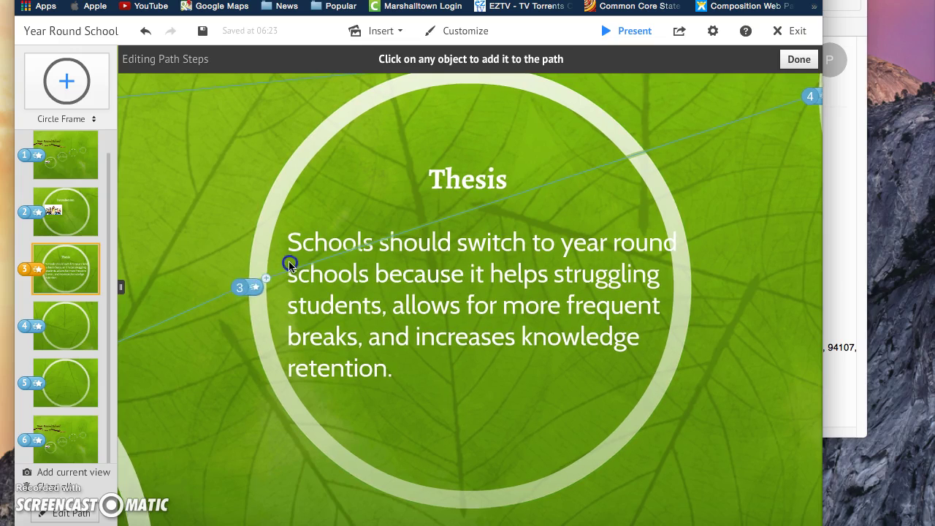
{"action": "left_click", "coordinate": [254, 288]}
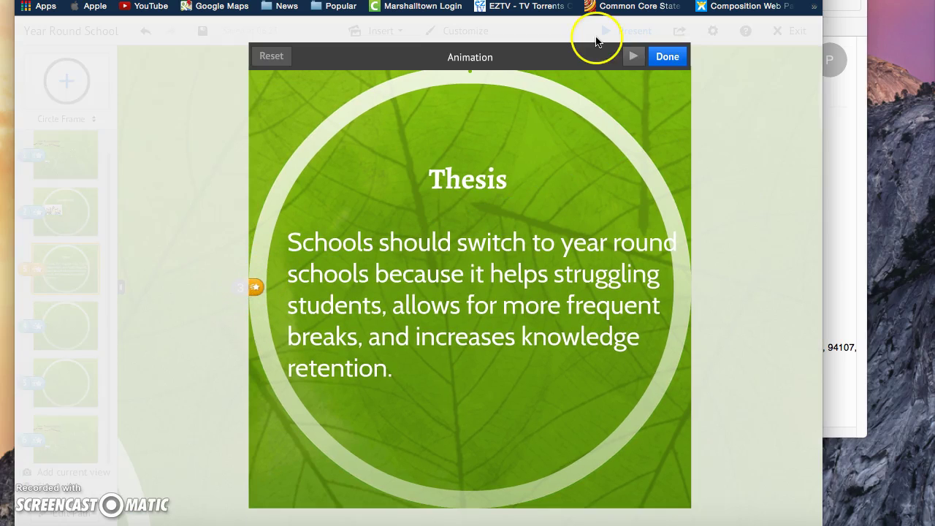
{"action": "left_click", "coordinate": [664, 57]}
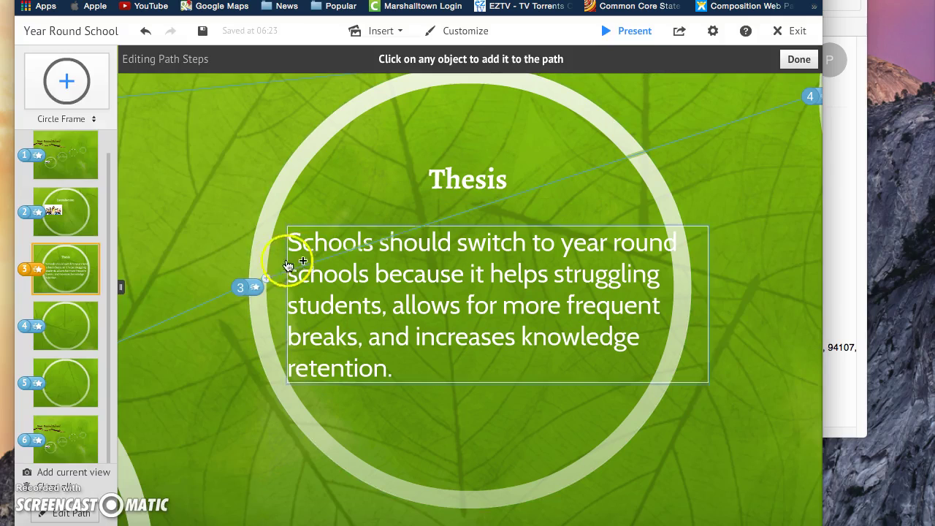
{"action": "mouse_move", "coordinate": [242, 287]}
{"action": "left_mouse_down"}
{"action": "mouse_move", "coordinate": [302, 276]}
{"action": "mouse_move", "coordinate": [436, 194]}
{"action": "mouse_move", "coordinate": [439, 180]}
{"action": "left_mouse_up"}
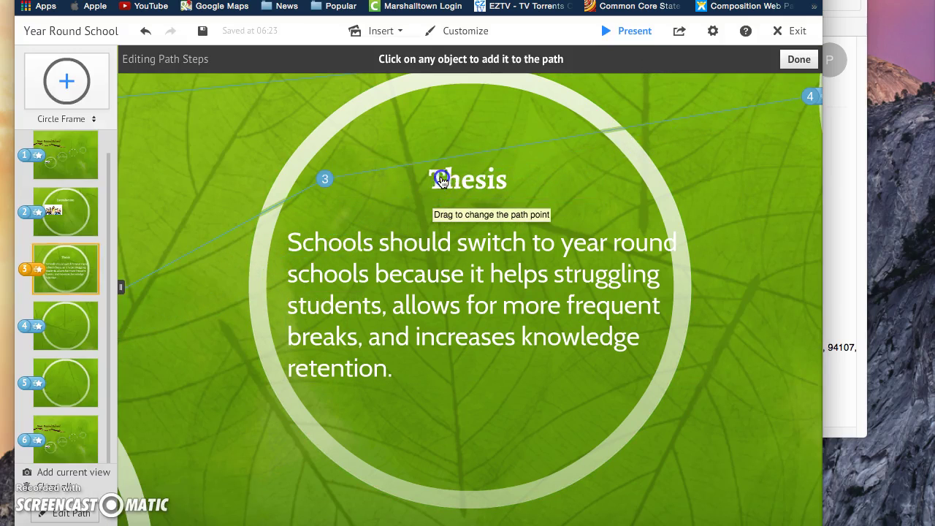
{"action": "left_click", "coordinate": [436, 185]}
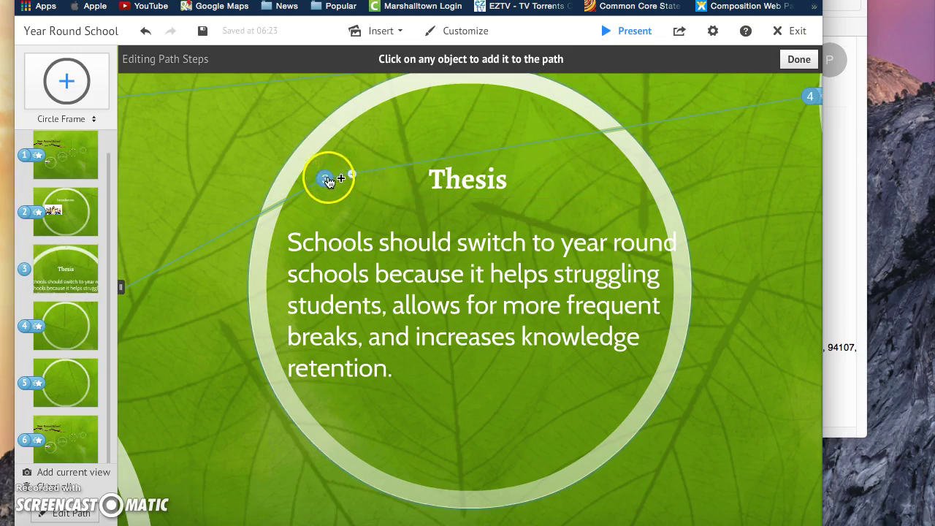
{"action": "mouse_move", "coordinate": [808, 95]}
{"action": "left_mouse_down"}
{"action": "mouse_move", "coordinate": [786, 117]}
{"action": "mouse_move", "coordinate": [477, 276]}
{"action": "left_mouse_up"}
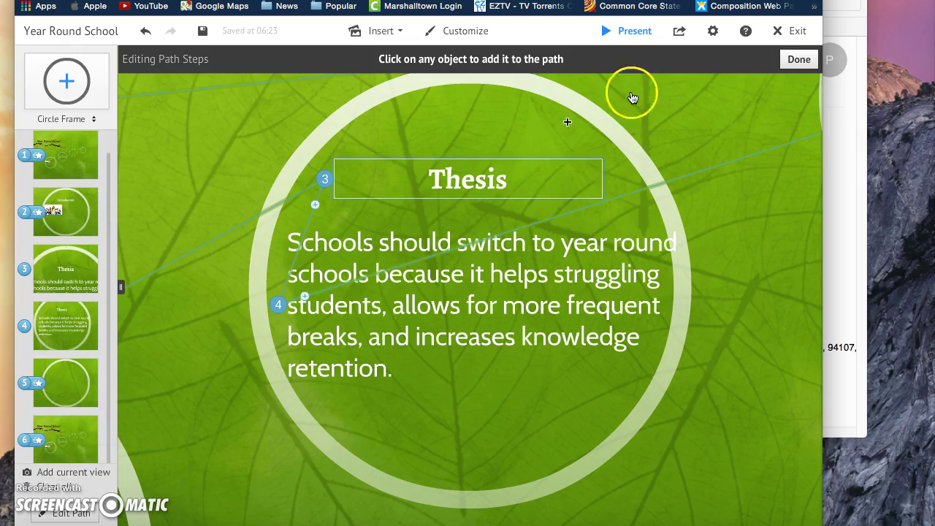
{"action": "left_click", "coordinate": [800, 60]}
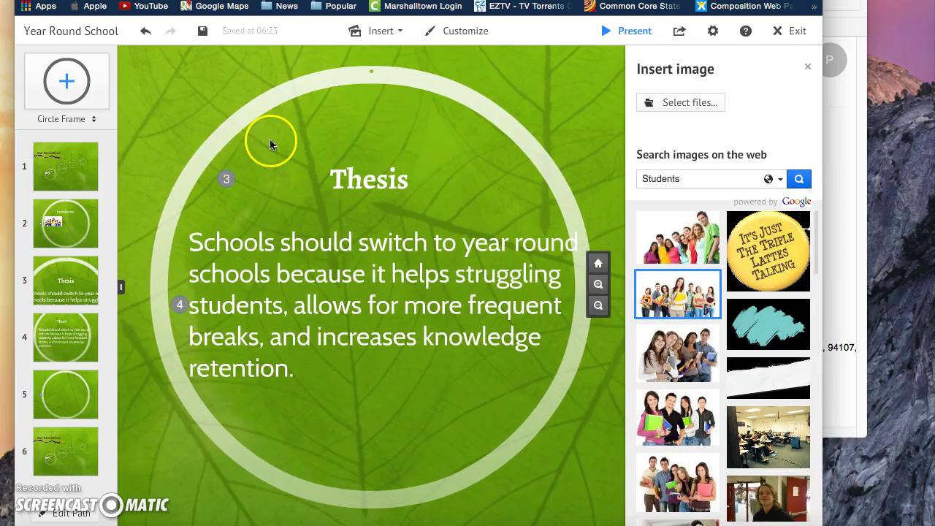
- Step through the path from the overview to the fifth step to check the new order
{"action": "left_click", "coordinate": [87, 181]}
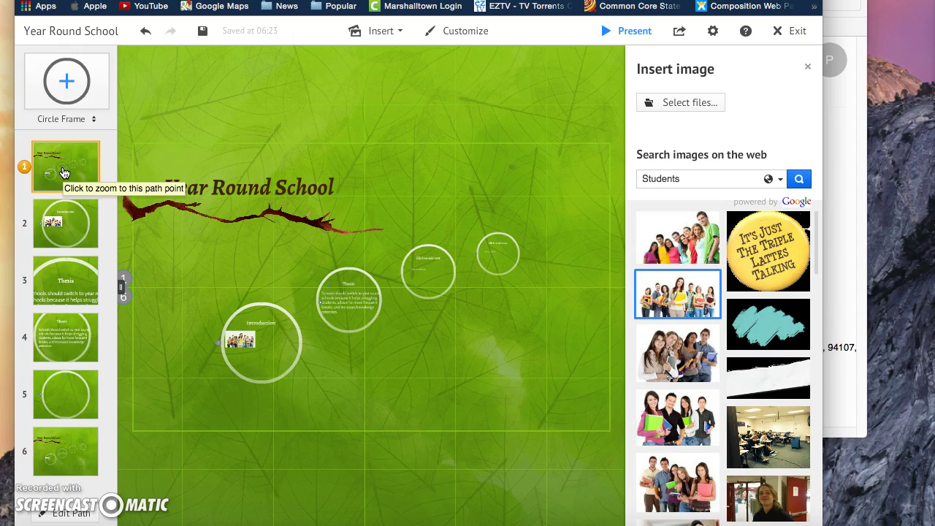
{"action": "key", "text": "Right"}
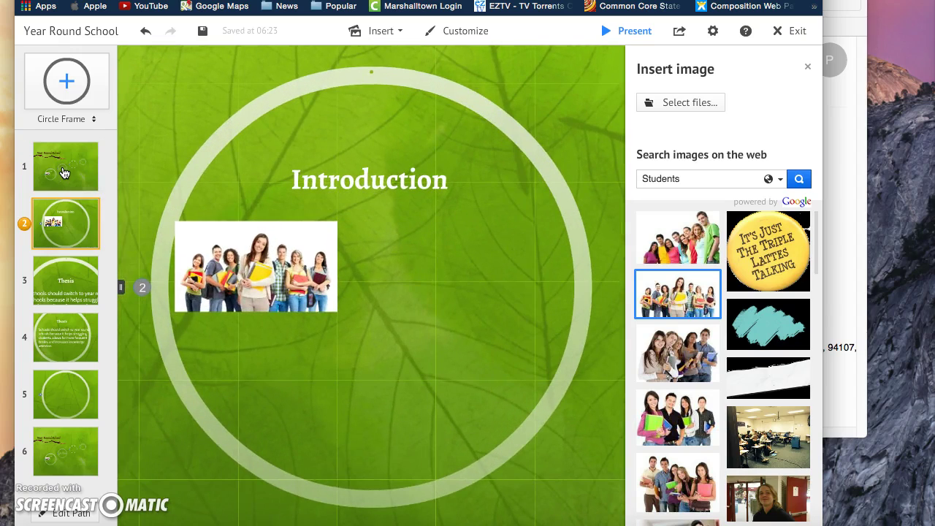
{"action": "key", "text": "Right"}
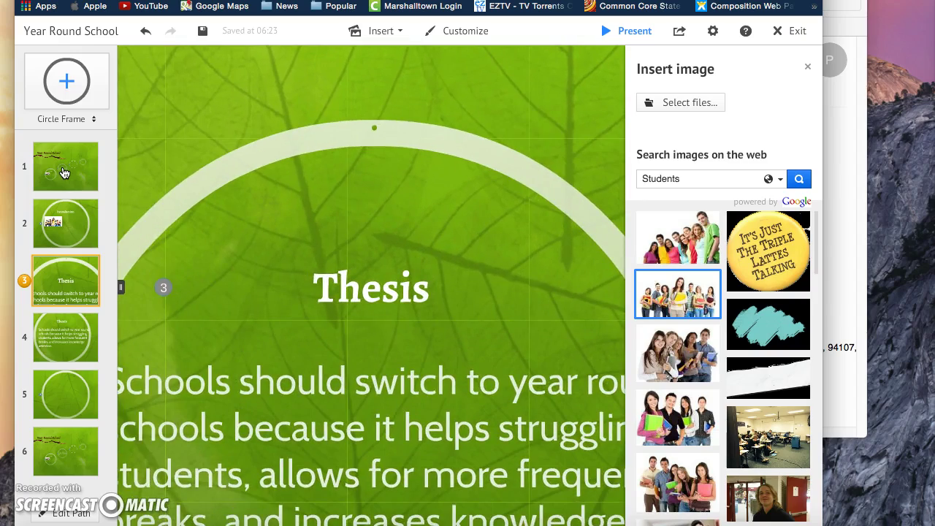
{"action": "key", "text": "Right"}
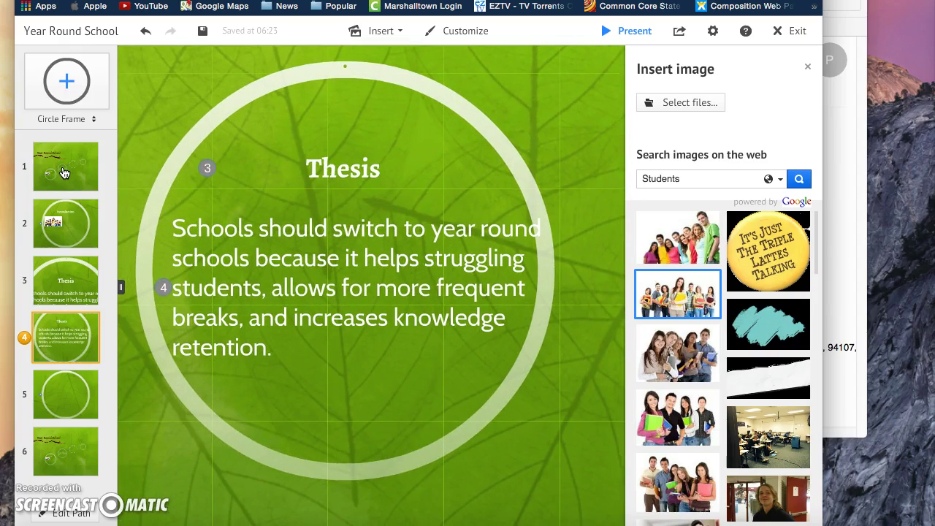
{"action": "key", "text": "Right"}
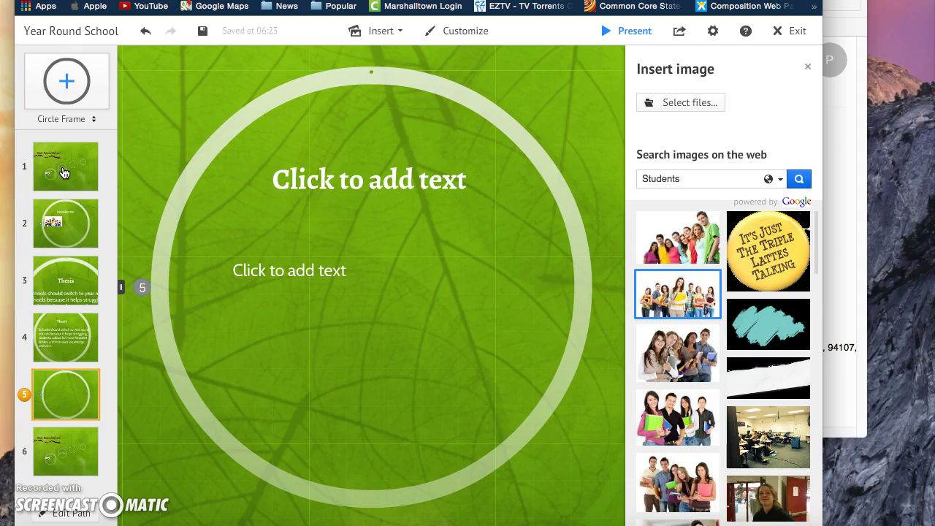
- Remove the smallest empty circle from the path and reassign the closing overview step to the empty circle beside the Thesis frame
{"action": "left_click", "coordinate": [57, 514]}
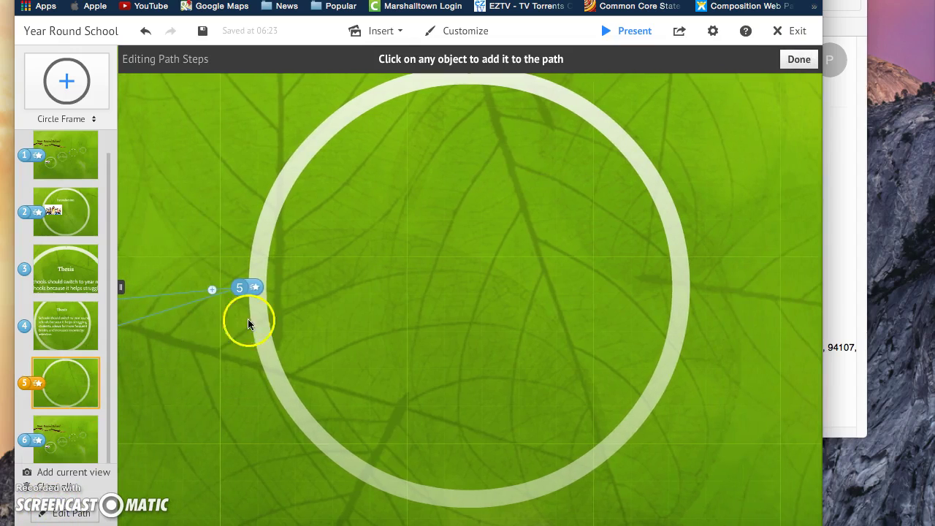
{"action": "left_click_drag", "start_coordinate": [244, 285], "coordinate": [115, 328]}
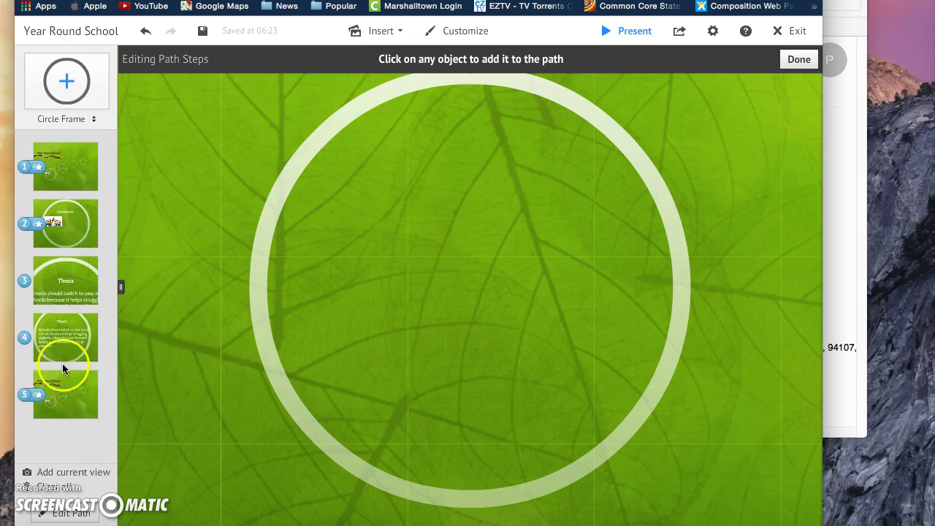
{"action": "left_click", "coordinate": [72, 341]}
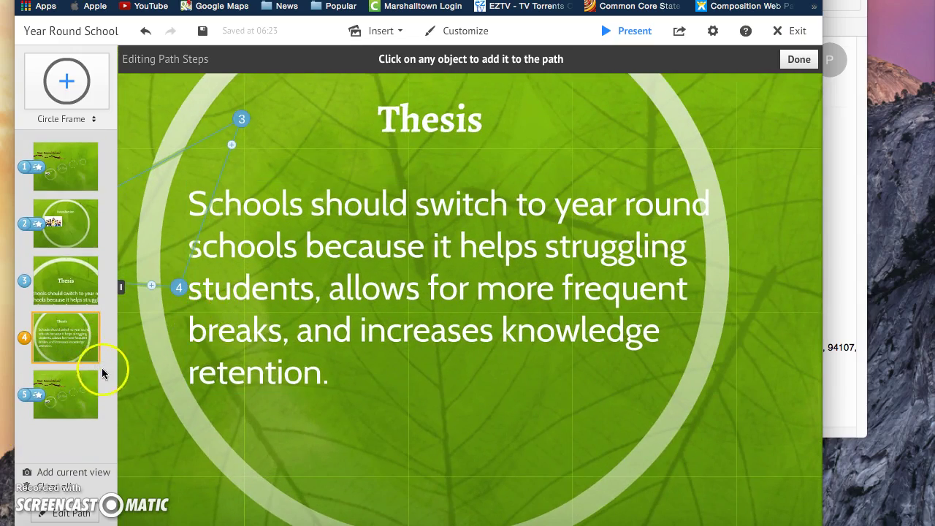
{"action": "left_click", "coordinate": [66, 404]}
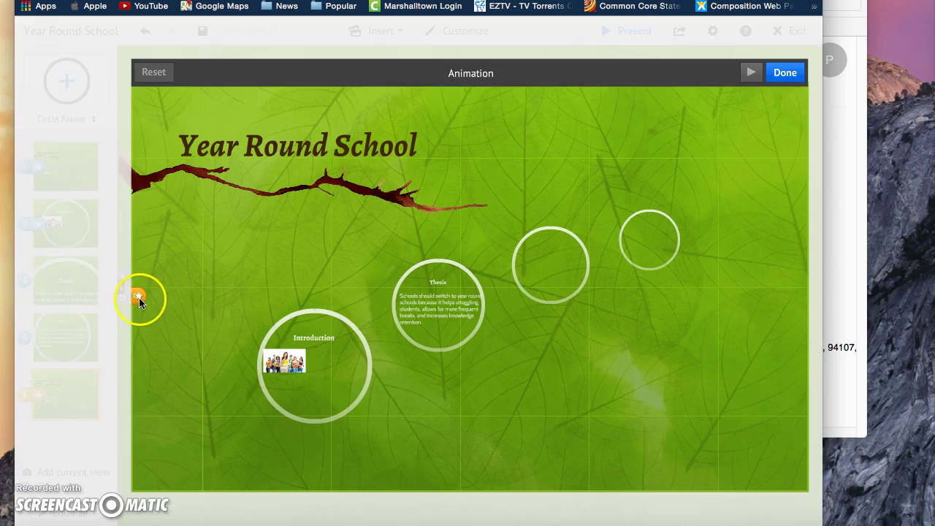
{"action": "left_click", "coordinate": [783, 71]}
{"action": "mouse_move", "coordinate": [133, 296]}
{"action": "left_mouse_down"}
{"action": "mouse_move", "coordinate": [124, 301]}
{"action": "mouse_move", "coordinate": [518, 257]}
{"action": "mouse_move", "coordinate": [495, 268]}
{"action": "mouse_move", "coordinate": [521, 274]}
{"action": "mouse_move", "coordinate": [529, 256]}
{"action": "left_mouse_up"}
{"action": "left_click", "coordinate": [60, 387]}
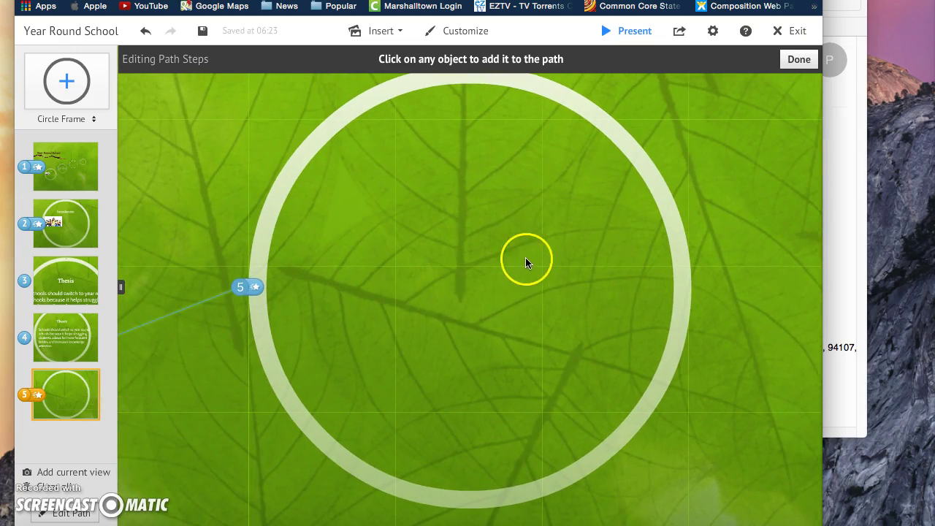